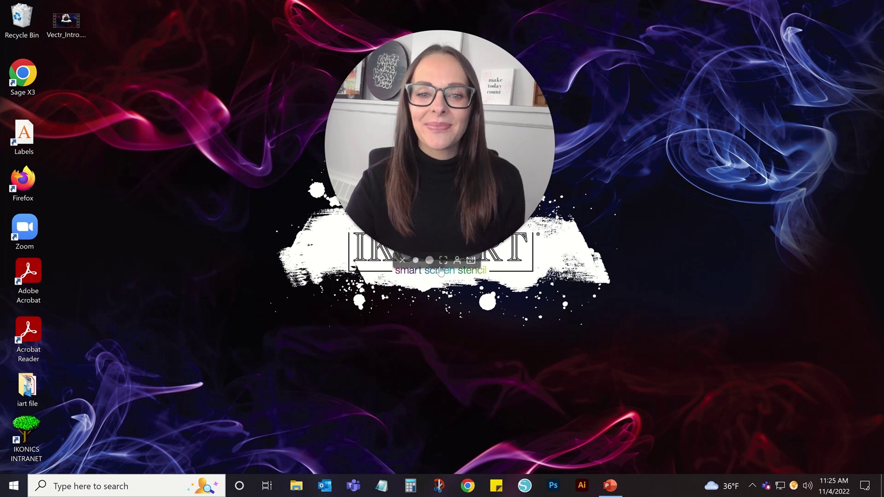
# Search the Ikonart site for 'so fontsy' and open the So Fontsy Ikonart Design Shop page
pyautogui.click(423, 260)
pyautogui.moveTo(389, 177); pyautogui.dragTo(819, 43)
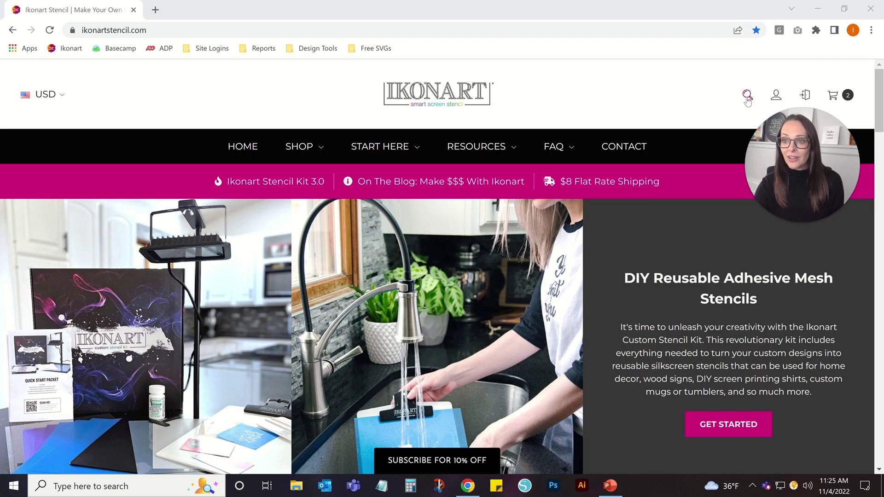
pyautogui.click(748, 95)
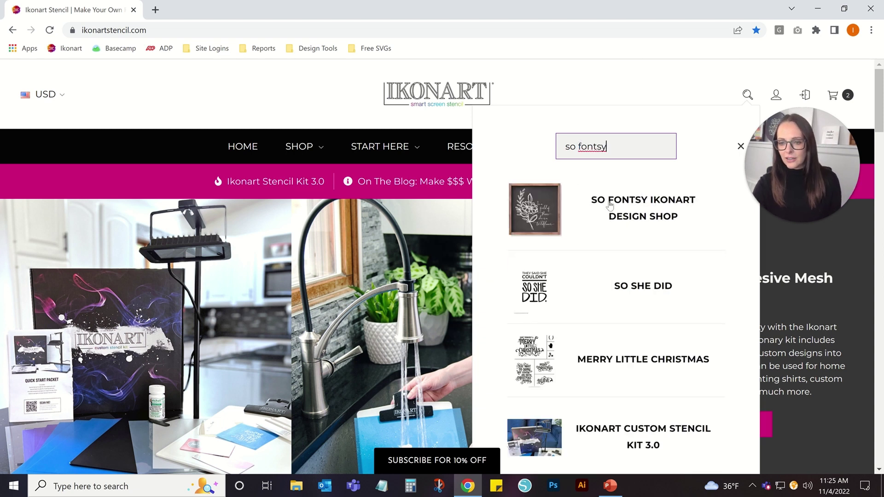
pyautogui.click(639, 206)
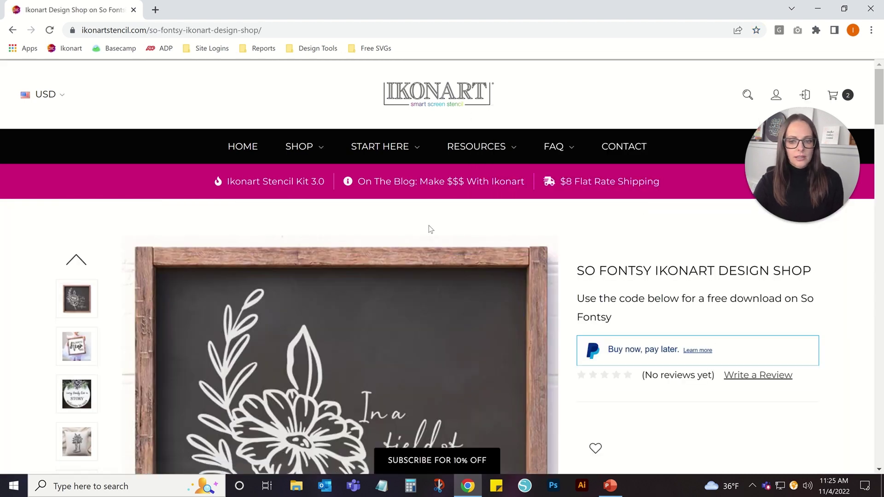
# Copy the November 2022 free-SVG coupon code from the shop page
pyautogui.scroll(-10, 429, 225)
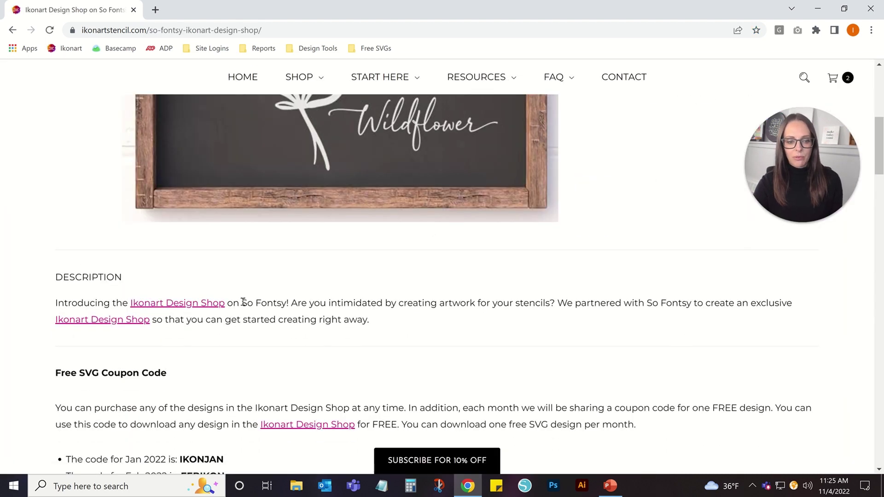
pyautogui.scroll(-6, 243, 301)
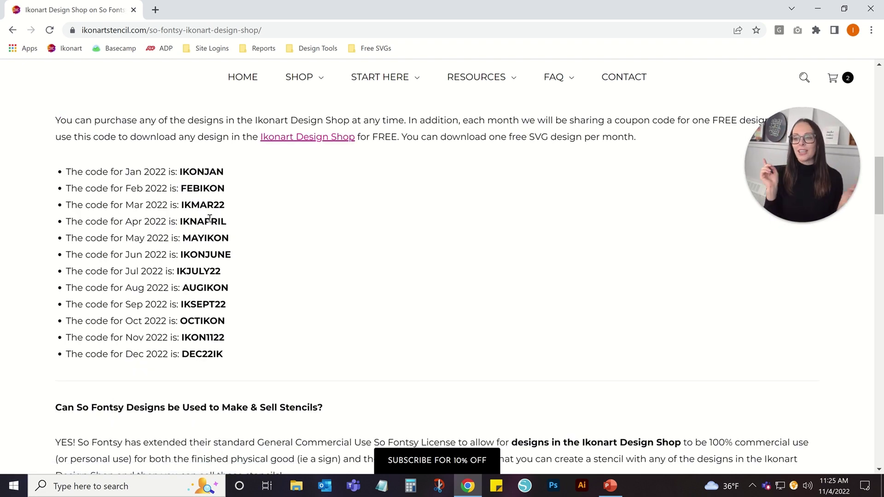
pyautogui.scroll(4, 168, 202)
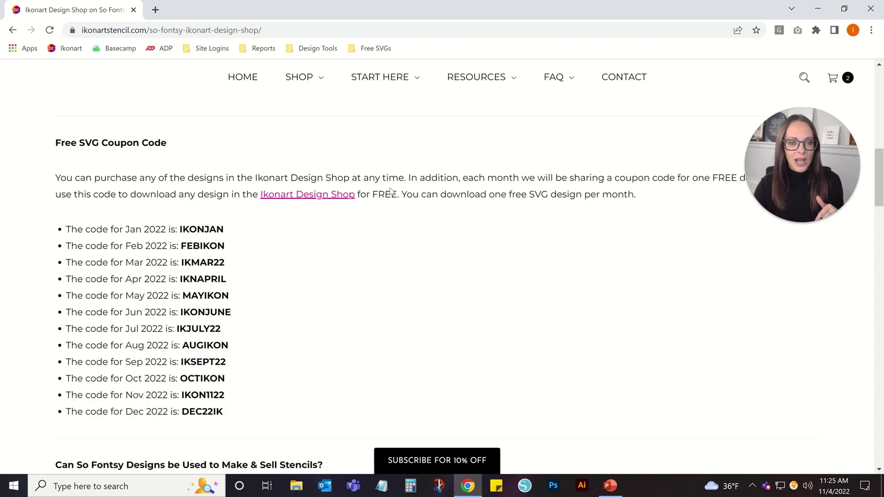
pyautogui.scroll(-3, 191, 328)
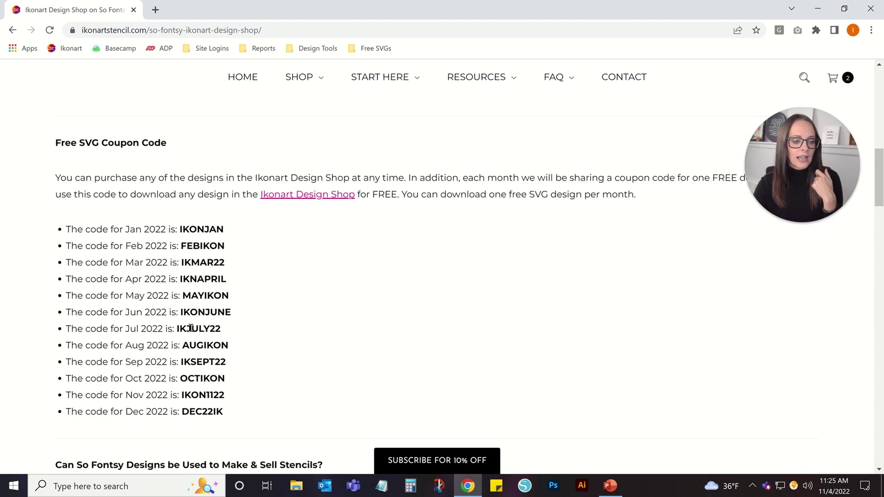
pyautogui.moveTo(224, 395); pyautogui.dragTo(185, 397)
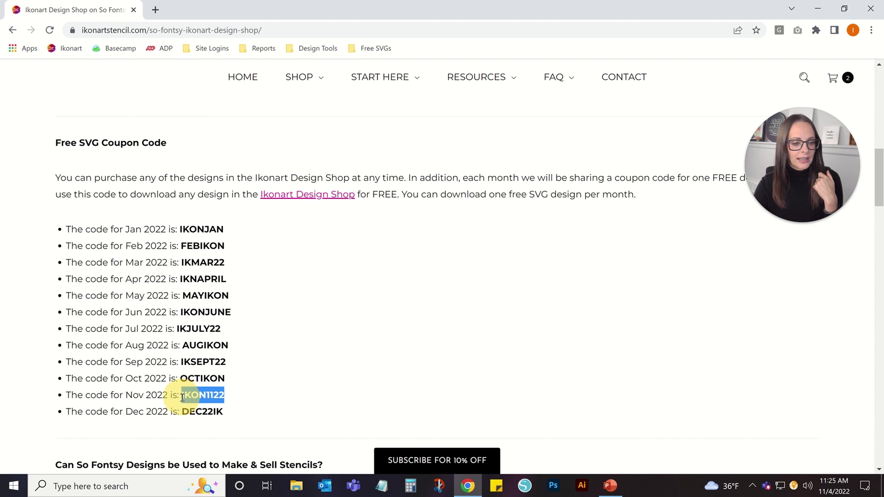
pyautogui.rightClick(205, 397)
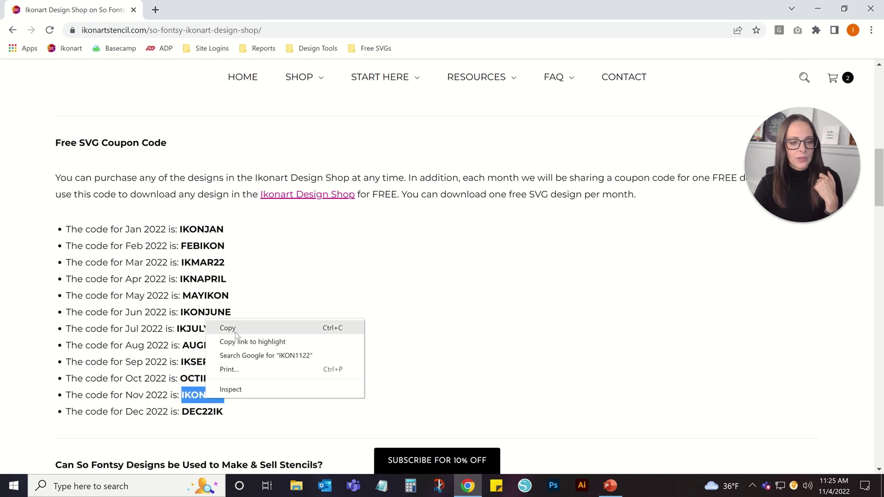
pyautogui.click(221, 327)
pyautogui.click(337, 298)
# Open the Ikonart Design Shop on So Fontsy and go to the Santa Christmas Countdown product page
pyautogui.scroll(3, 335, 292)
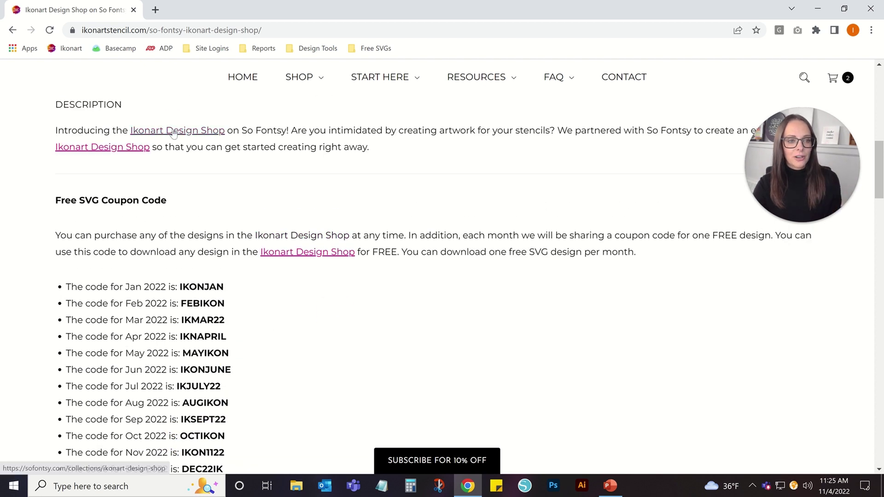
pyautogui.click(173, 129)
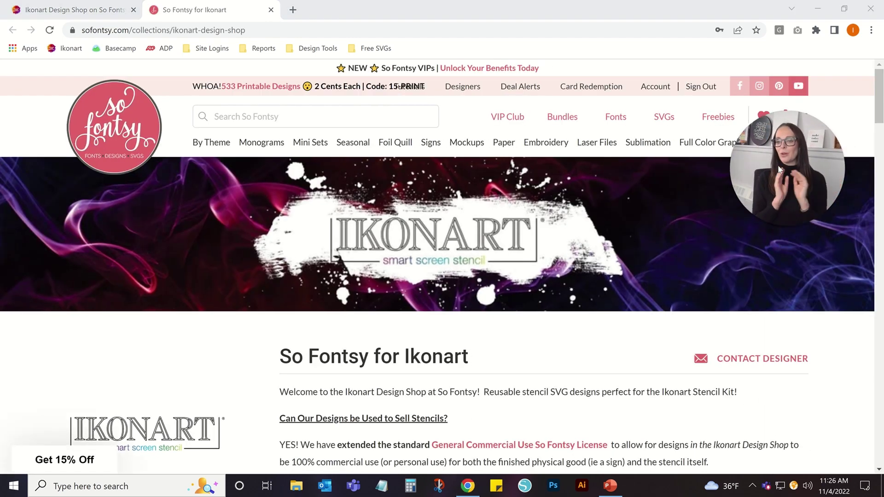
pyautogui.moveTo(752, 225)
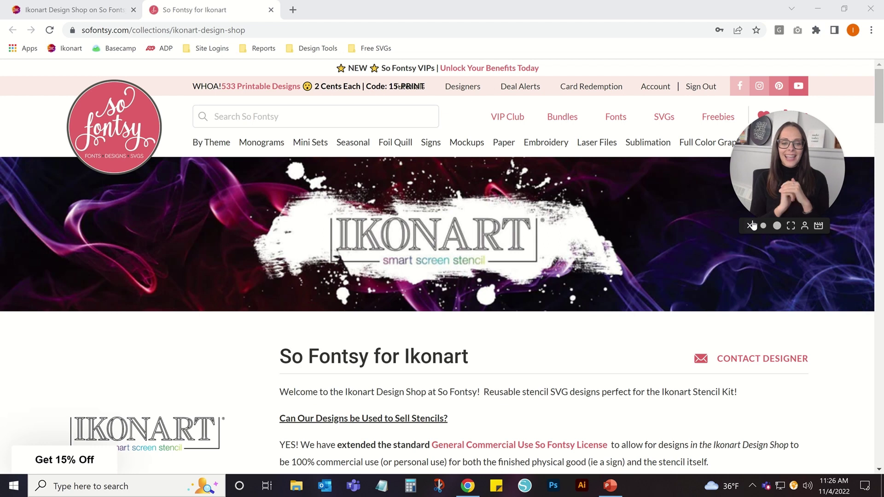
pyautogui.scroll(-6, 660, 219)
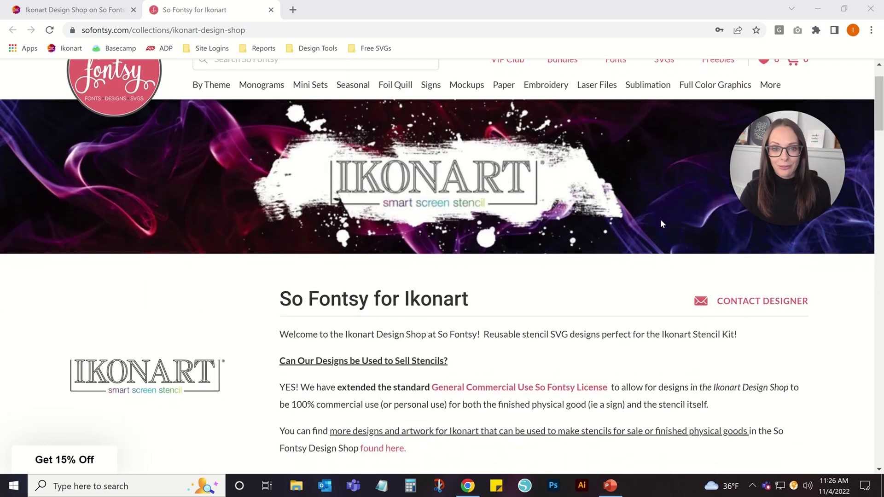
pyautogui.scroll(-10, 612, 247)
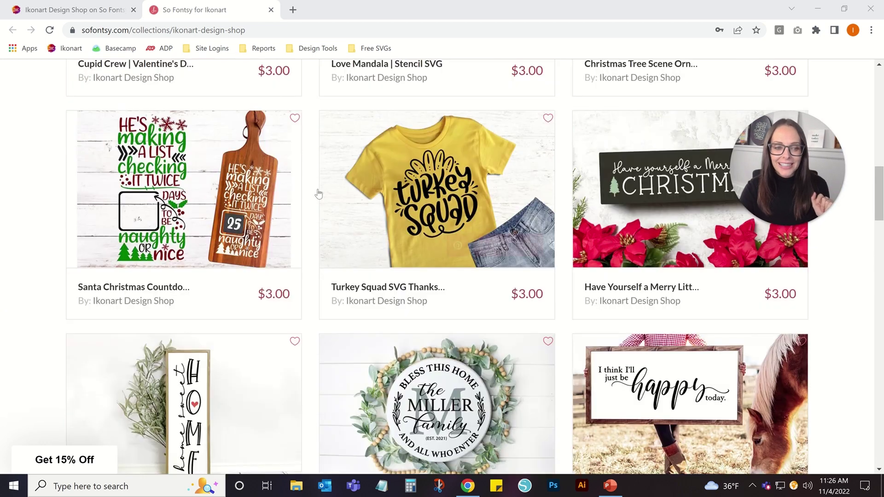
pyautogui.click(237, 184)
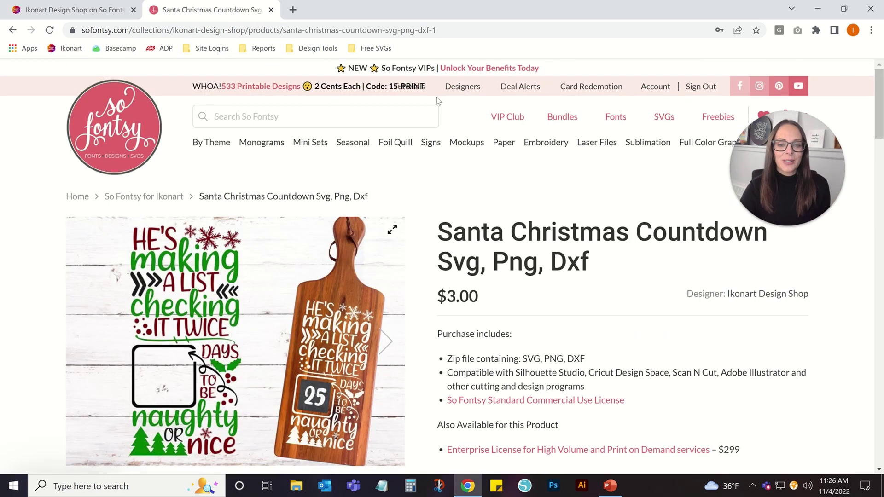
pyautogui.scroll(-3, 545, 188)
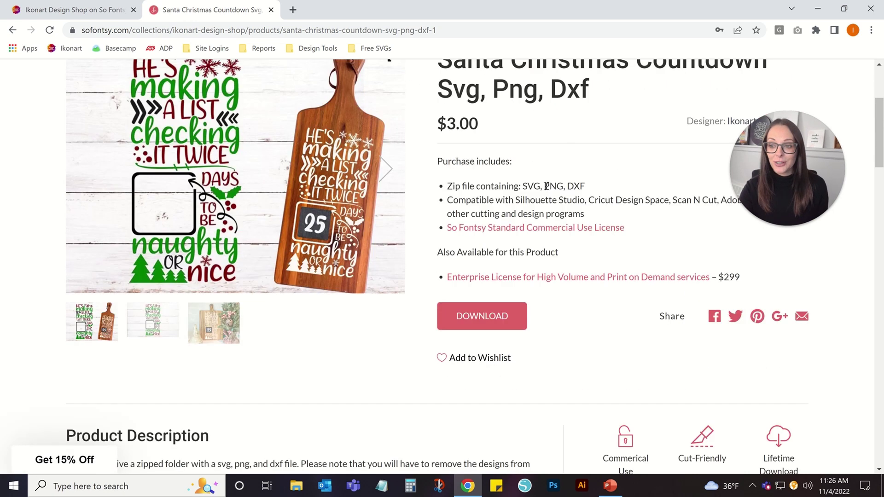
# In a new browser window, go to vectr.com and log in with the saved credentials
pyautogui.hotkey('ctrl', 'n')
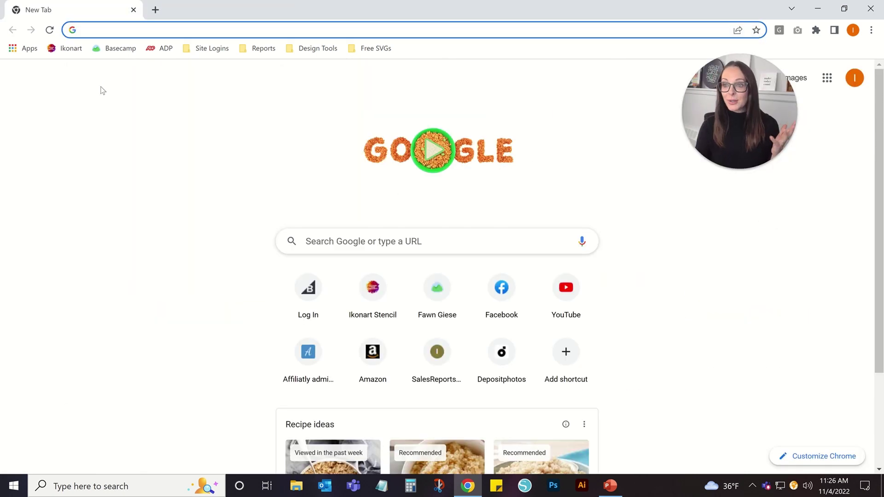
pyautogui.write('vec')
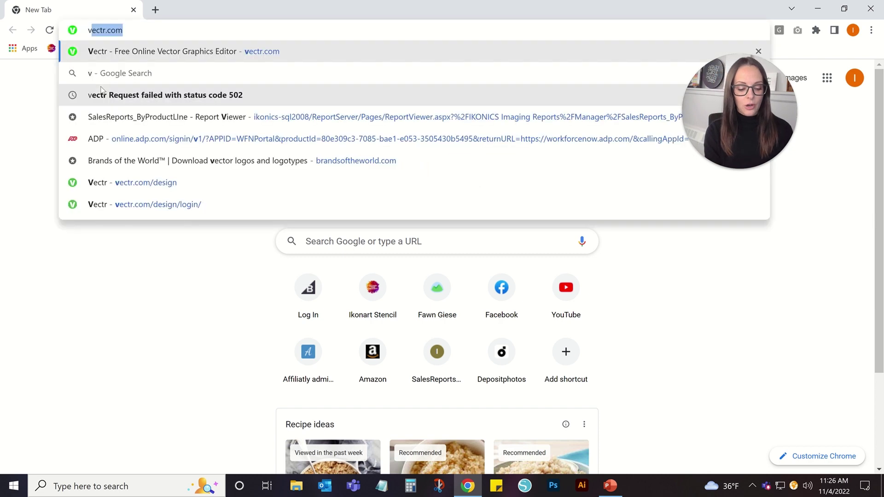
pyautogui.write('tor')
pyautogui.press('BackSpace')
pyautogui.press('BackSpace')
pyautogui.press('BackSpace')
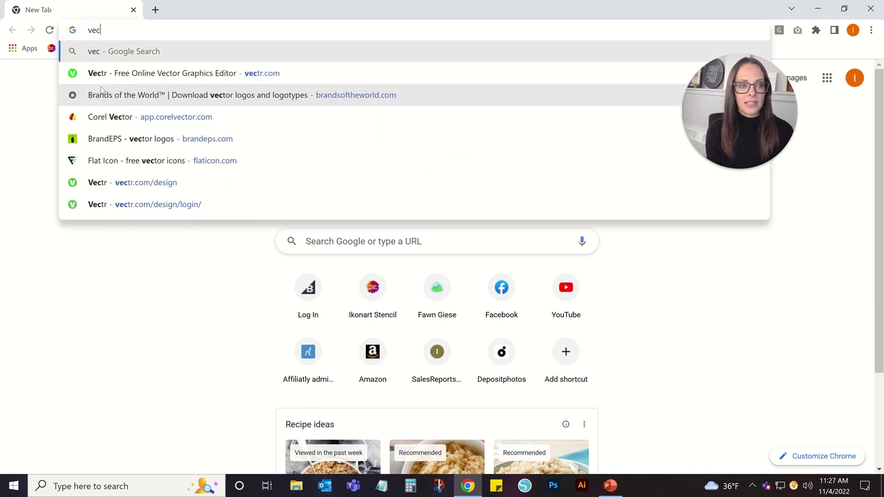
pyautogui.write('tr.co')
pyautogui.press('Return')
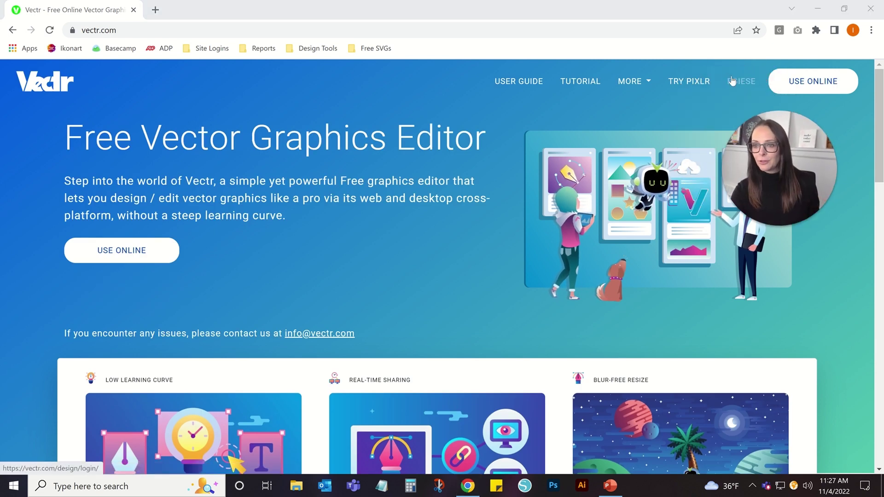
pyautogui.click(733, 83)
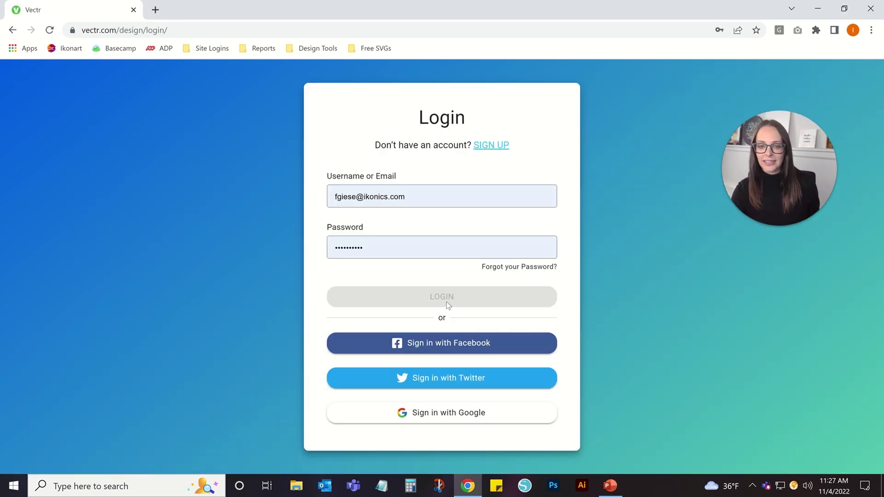
pyautogui.click(446, 299)
# Finish signing in, then create a US-Letter Portrait print artwork, 8.5 × 11 in at 300 DPI
pyautogui.click(446, 300)
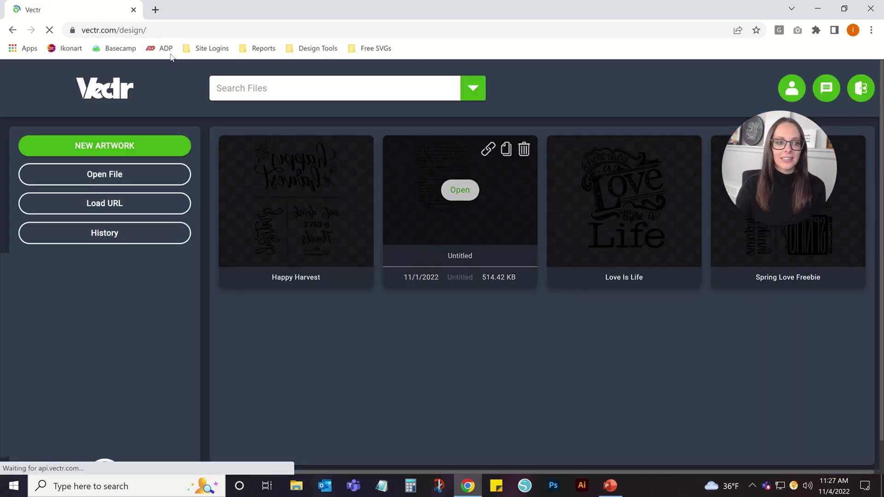
pyautogui.click(105, 146)
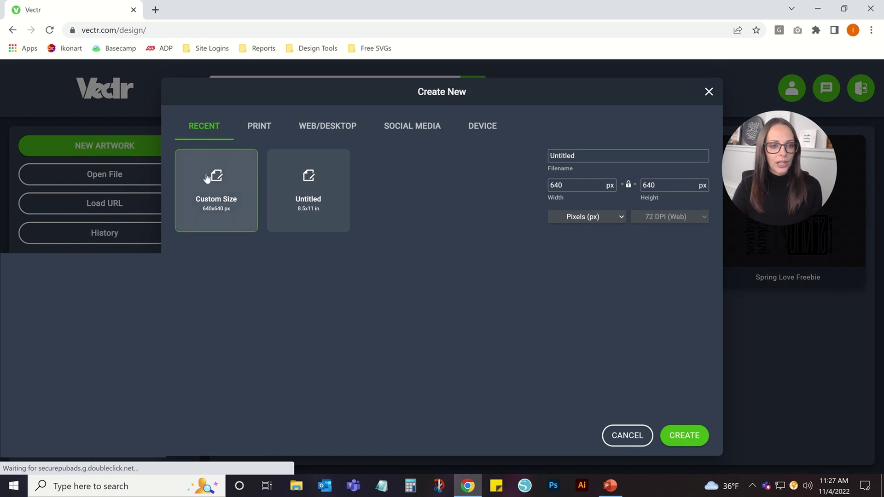
pyautogui.click(248, 133)
pyautogui.scroll(-4, 288, 233)
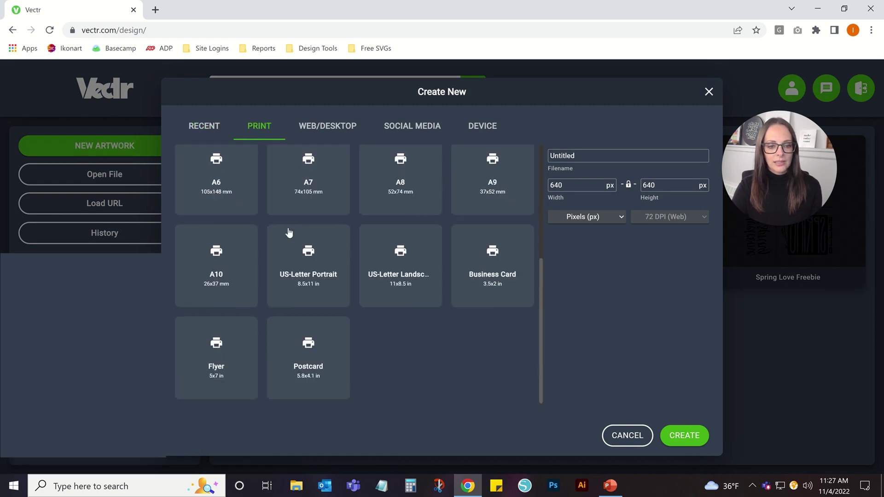
pyautogui.click(303, 262)
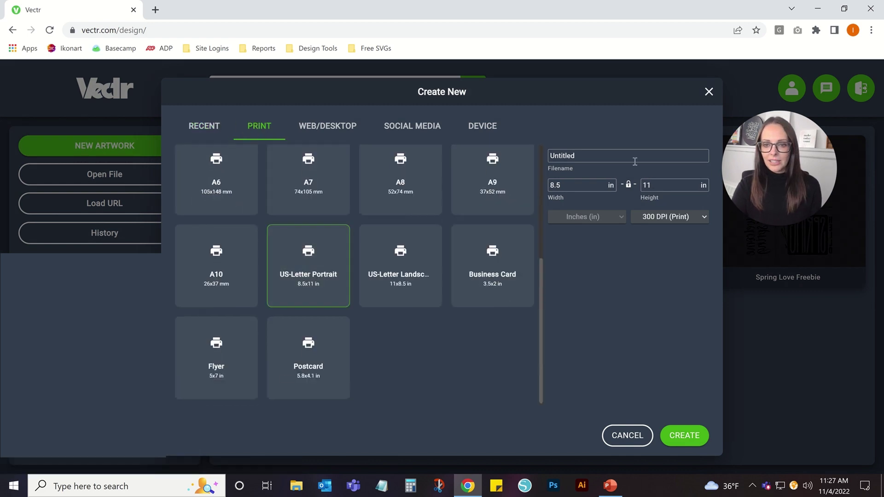
pyautogui.click(680, 436)
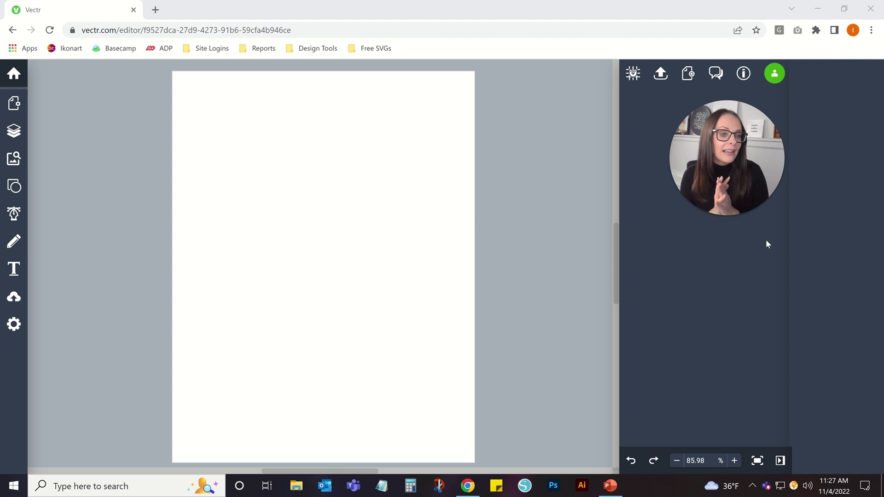
# Import the 'hes making a list.svg' file onto the page
pyautogui.click(14, 298)
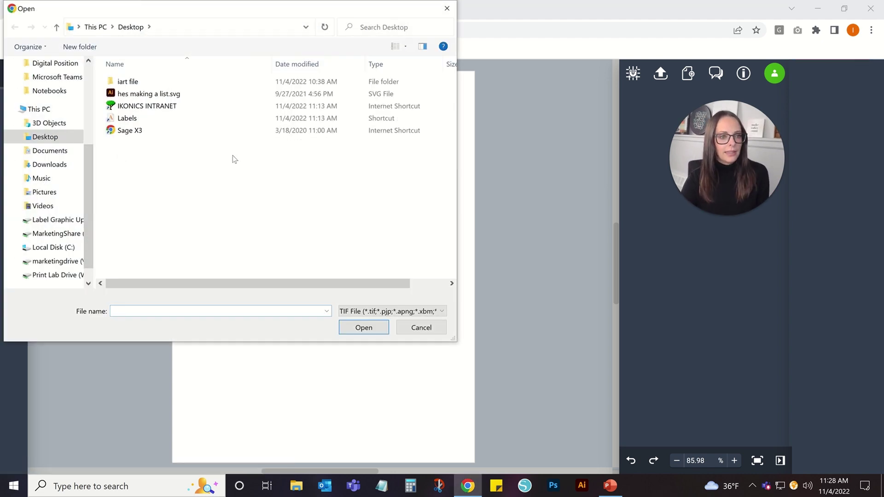
pyautogui.click(138, 94)
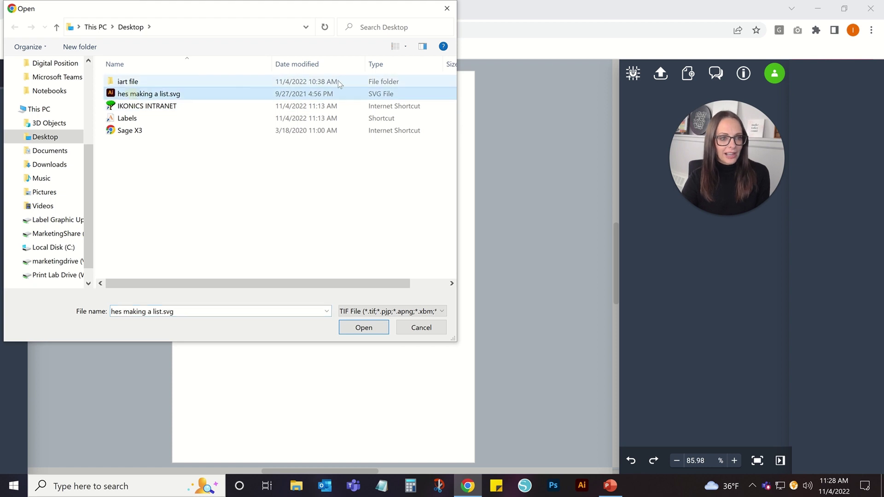
pyautogui.click(359, 331)
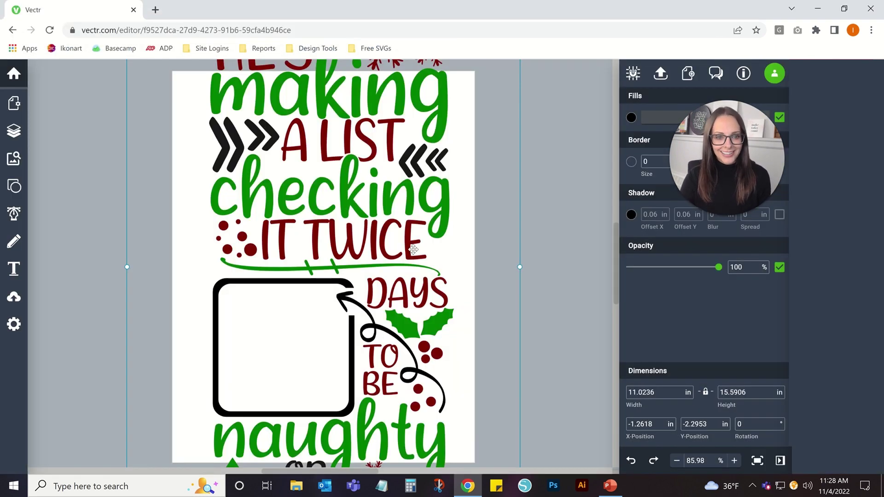
# Scale the Santa countdown design down proportionally and move it to the page's upper-left
pyautogui.click(677, 462)
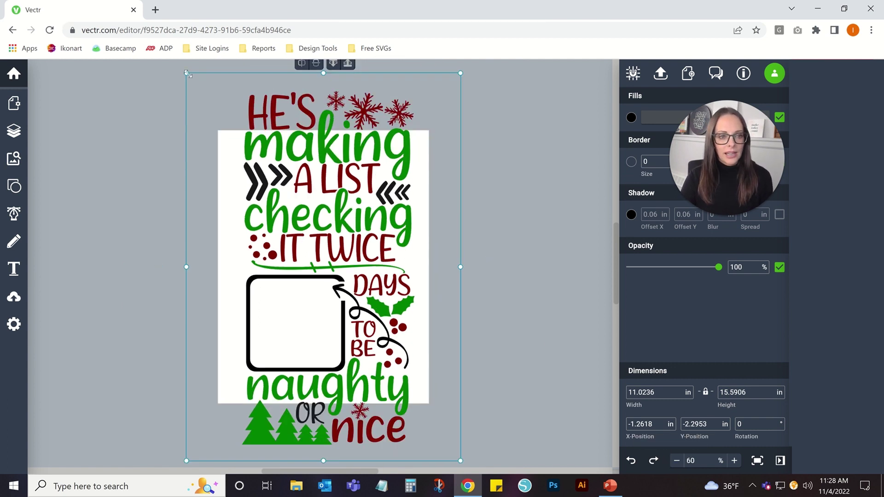
pyautogui.moveTo(186, 73); pyautogui.dragTo(256, 171)
pyautogui.moveTo(384, 231); pyautogui.dragTo(361, 195)
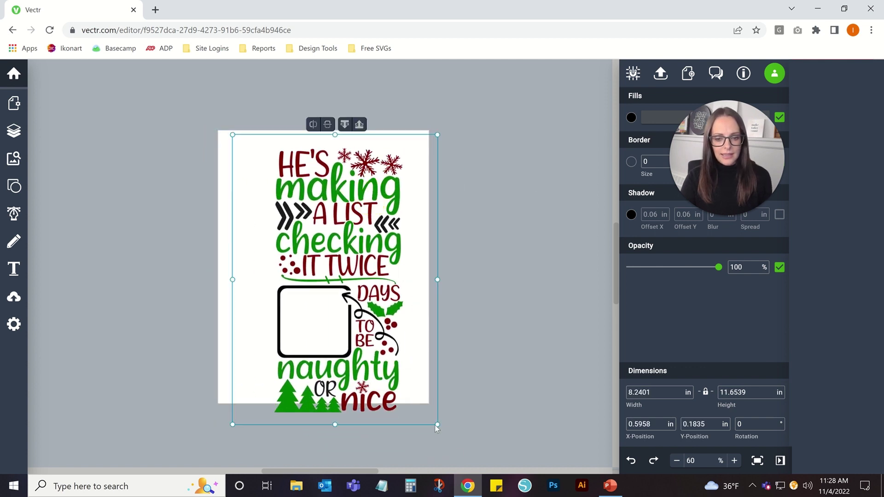
pyautogui.moveTo(437, 424); pyautogui.dragTo(337, 367)
# Set the page size to 11 in wide by 8.5 in high in Page Settings
pyautogui.click(338, 369)
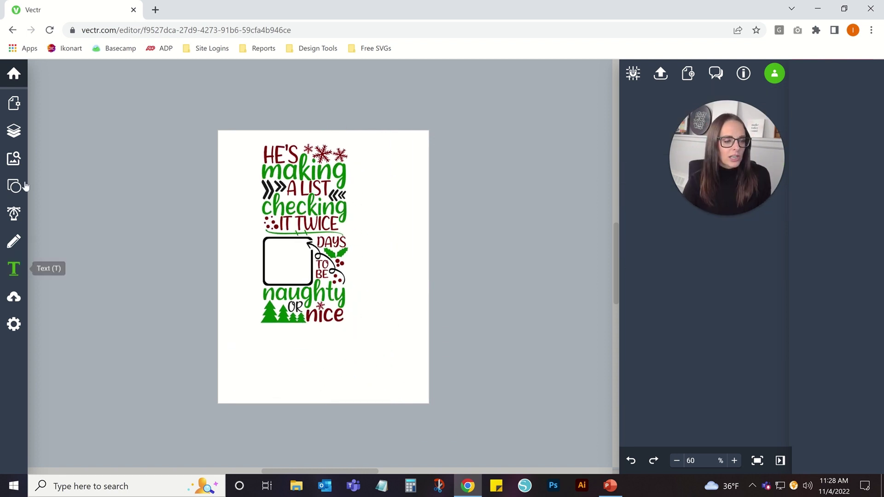
pyautogui.click(7, 102)
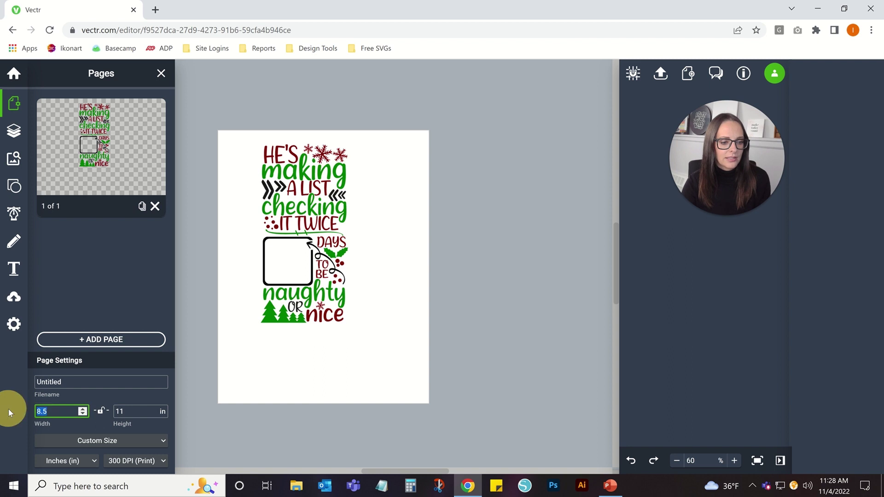
pyautogui.write('11')
pyautogui.press('Return')
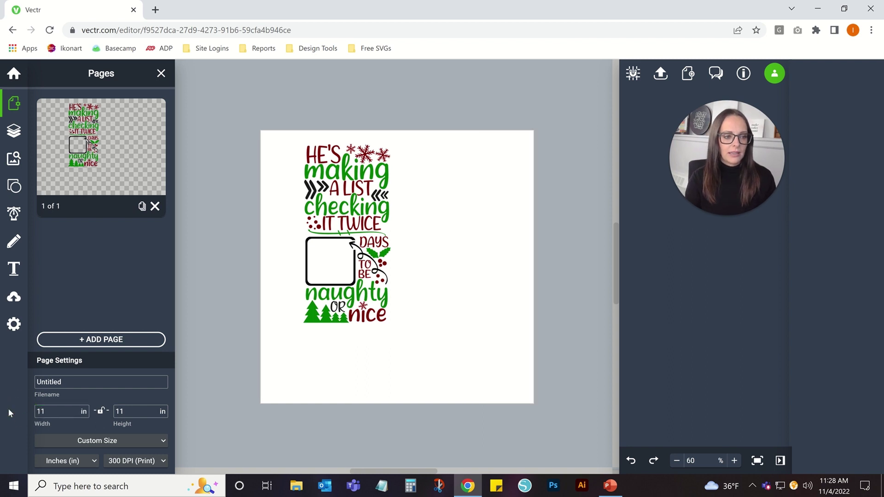
pyautogui.click(129, 413)
pyautogui.write('8.5')
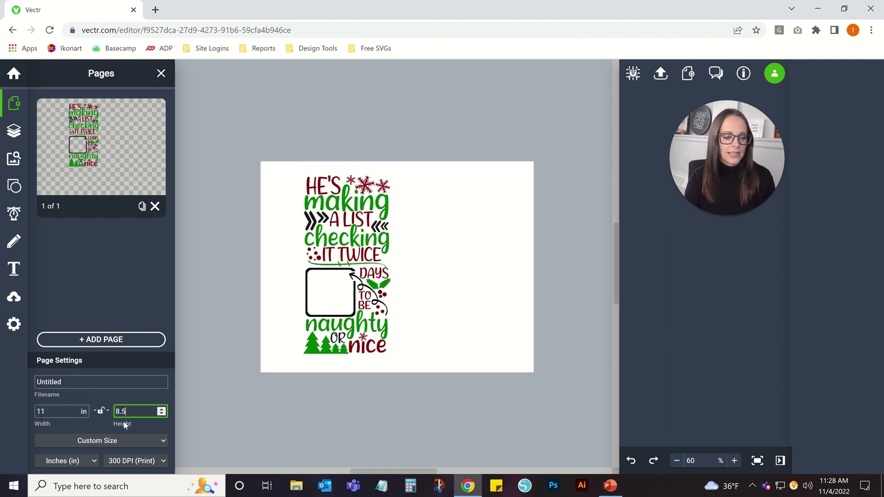
pyautogui.click(161, 73)
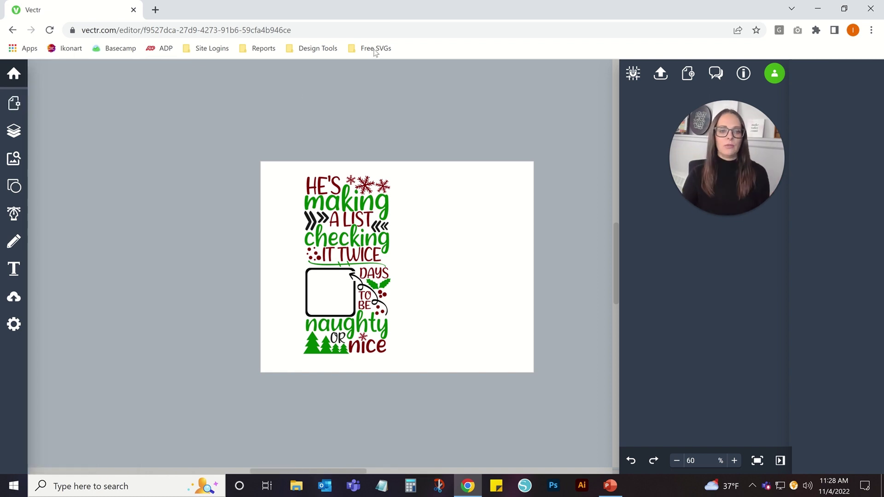
# Select the Santa countdown design, nudge it left, and ungroup it into separate pieces
pyautogui.moveTo(274, 159); pyautogui.dragTo(456, 405)
pyautogui.moveTo(359, 231); pyautogui.dragTo(346, 232)
pyautogui.rightClick(346, 232)
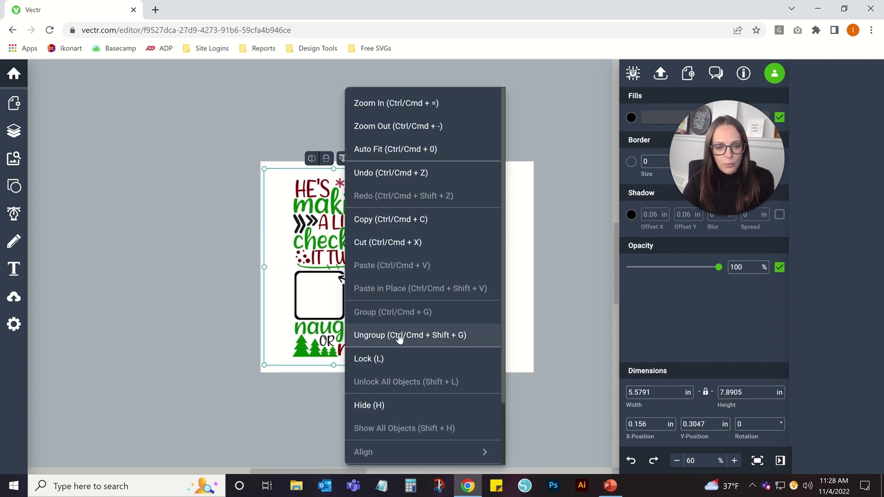
pyautogui.click(399, 335)
pyautogui.click(368, 74)
pyautogui.moveTo(257, 122); pyautogui.dragTo(421, 403)
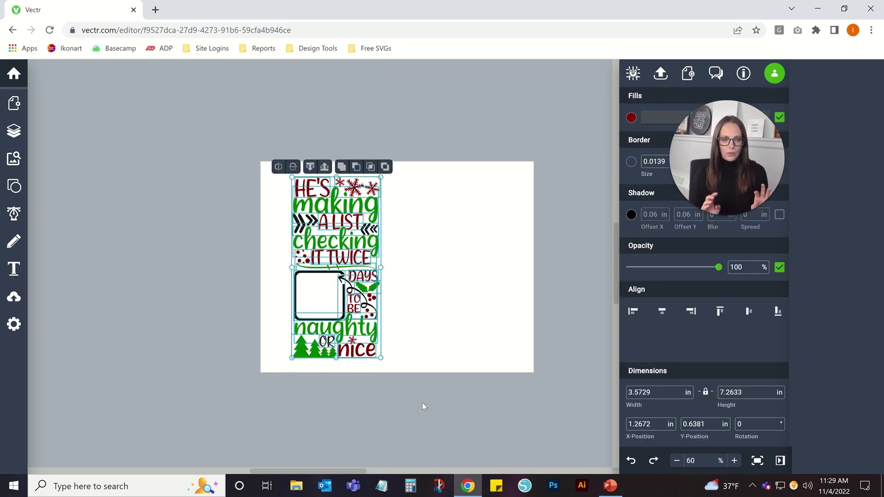
pyautogui.click(473, 266)
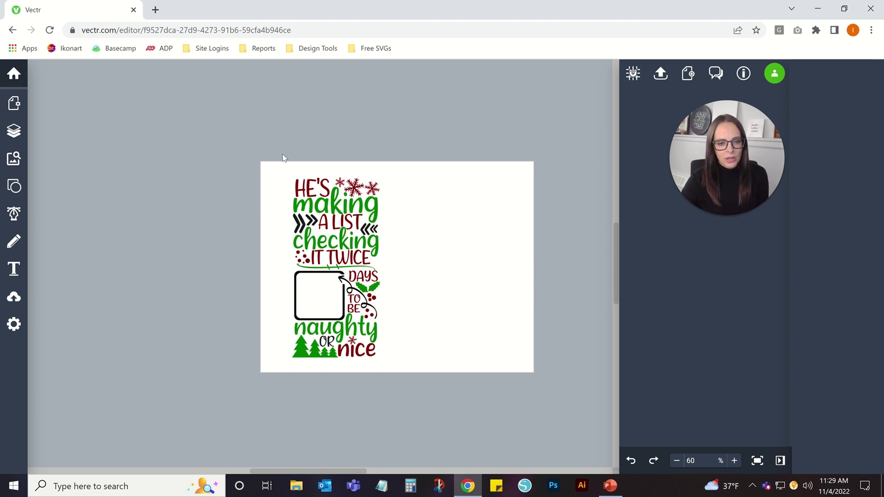
# Copy and paste the whole design, placing the duplicate beside the original
pyautogui.moveTo(283, 158); pyautogui.dragTo(429, 439)
pyautogui.rightClick(339, 255)
pyautogui.click(365, 222)
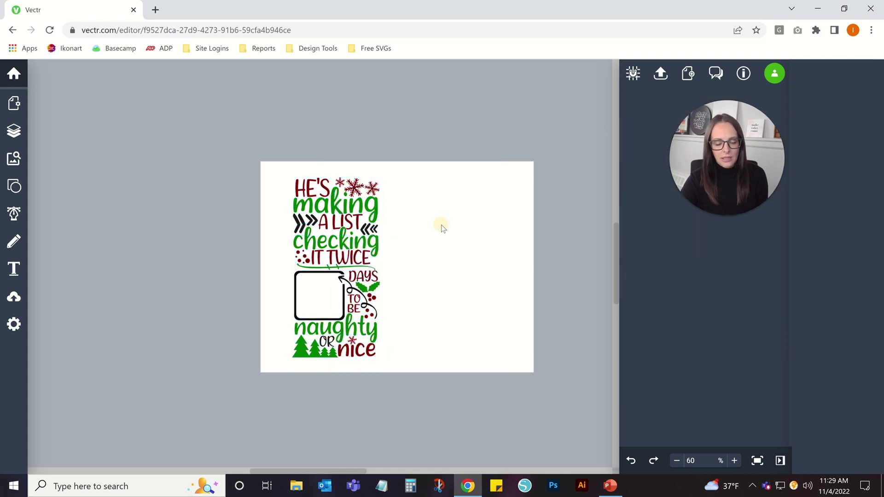
pyautogui.rightClick(441, 228)
pyautogui.click(491, 266)
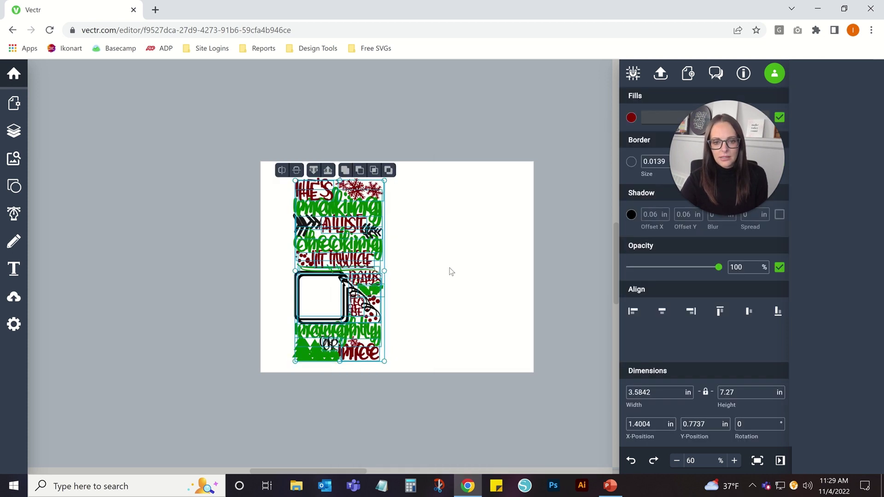
pyautogui.moveTo(354, 250); pyautogui.dragTo(473, 245)
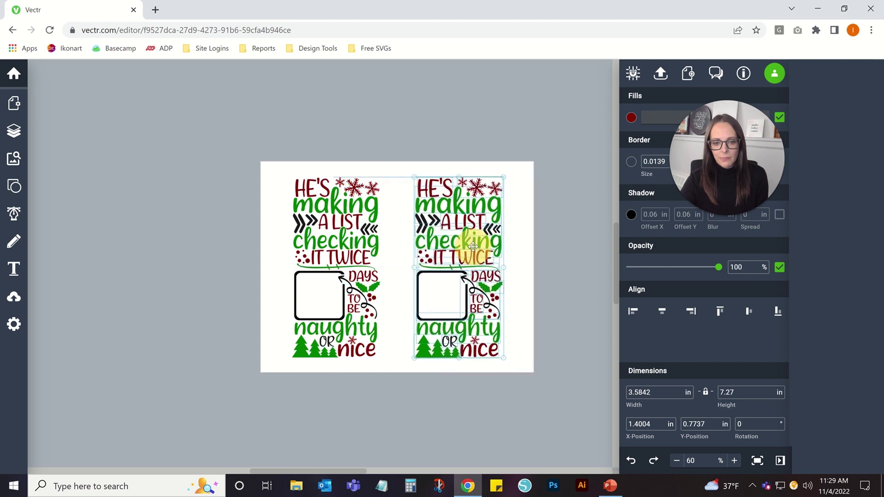
pyautogui.click(312, 197)
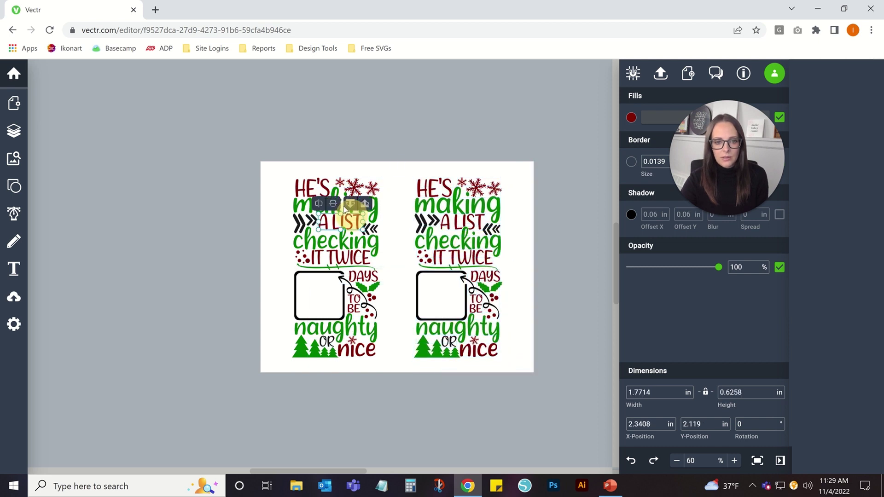
# Delete making, checking, the green underline, holly leaves, naughty and green trees from the left copy
pyautogui.click(301, 208)
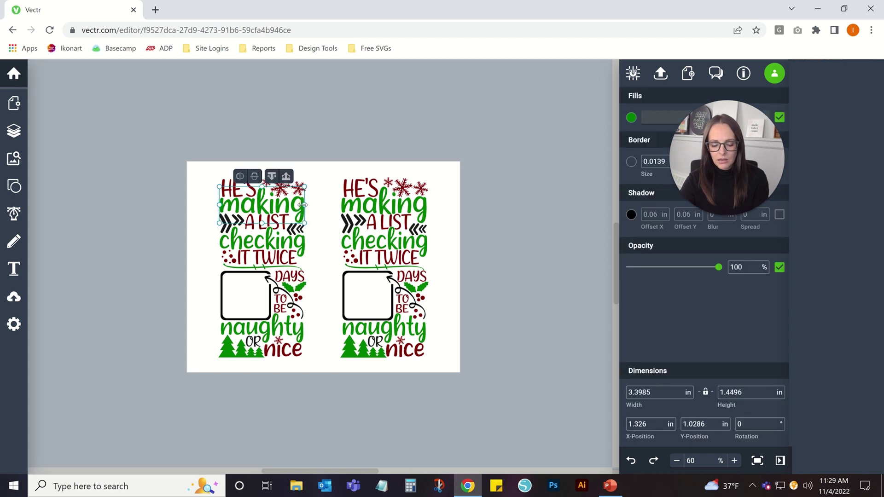
pyautogui.press('Delete')
pyautogui.click(270, 243)
pyautogui.press('Delete')
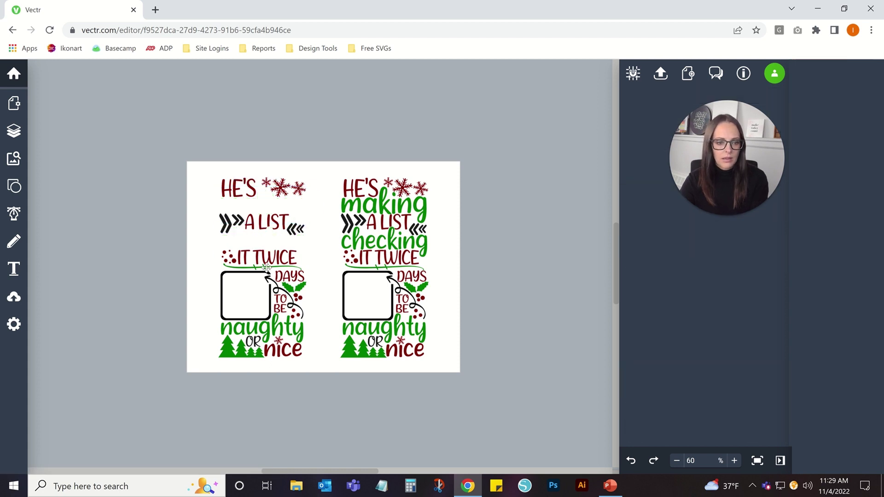
pyautogui.click(267, 267)
pyautogui.press('Delete')
pyautogui.click(299, 287)
pyautogui.press('Delete')
pyautogui.click(288, 322)
pyautogui.press('Delete')
pyautogui.click(252, 350)
pyautogui.press('Delete')
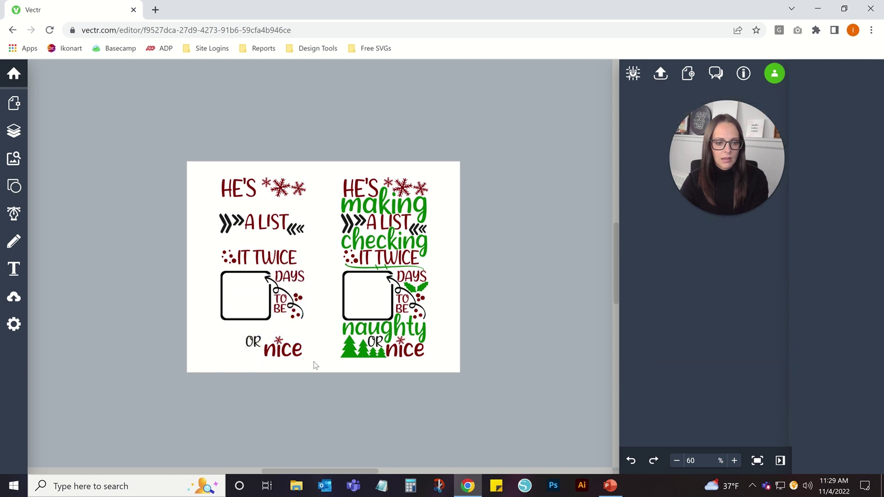
# Delete HE'S, snowflakes, A LIST, IT TWICE, red dots, DAYS and TO BE from the right copy
pyautogui.click(371, 184)
pyautogui.press('Delete')
pyautogui.click(387, 183)
pyautogui.press('Delete')
pyautogui.click(382, 222)
pyautogui.press('Delete')
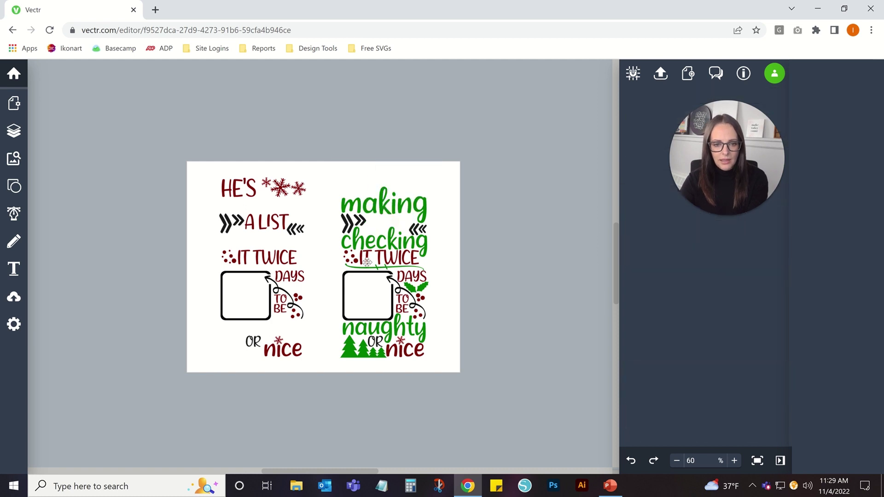
pyautogui.click(367, 262)
pyautogui.press('Delete')
pyautogui.click(371, 266)
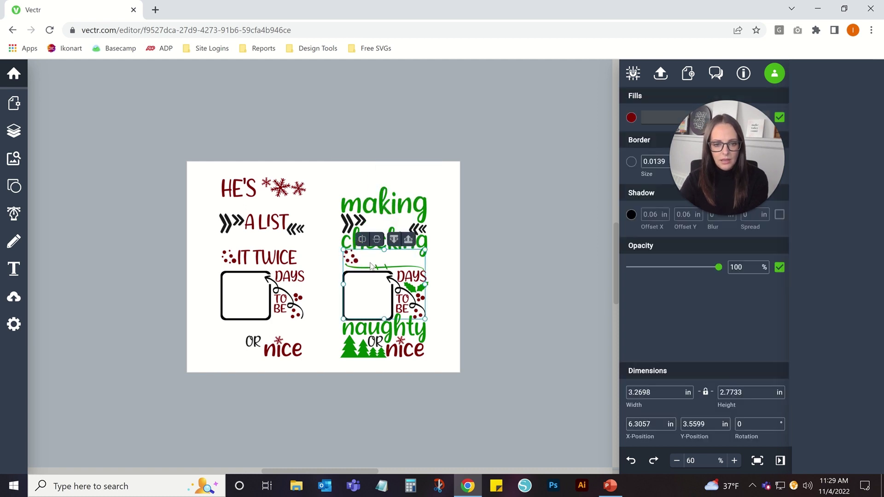
pyautogui.press('Delete')
pyautogui.click(410, 276)
pyautogui.press('Delete')
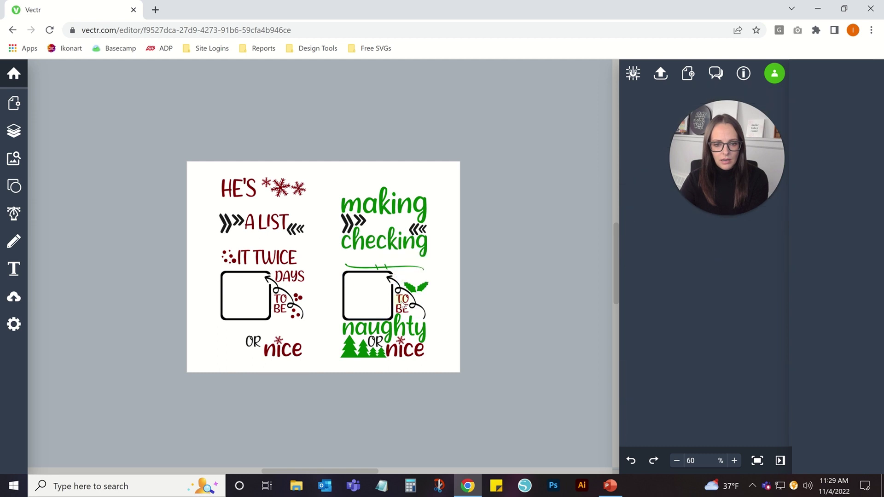
pyautogui.click(402, 303)
pyautogui.press('Delete')
# Delete nice with its snowflake, OR, the square frame, curly arrow and black chevrons from the right copy
pyautogui.click(398, 345)
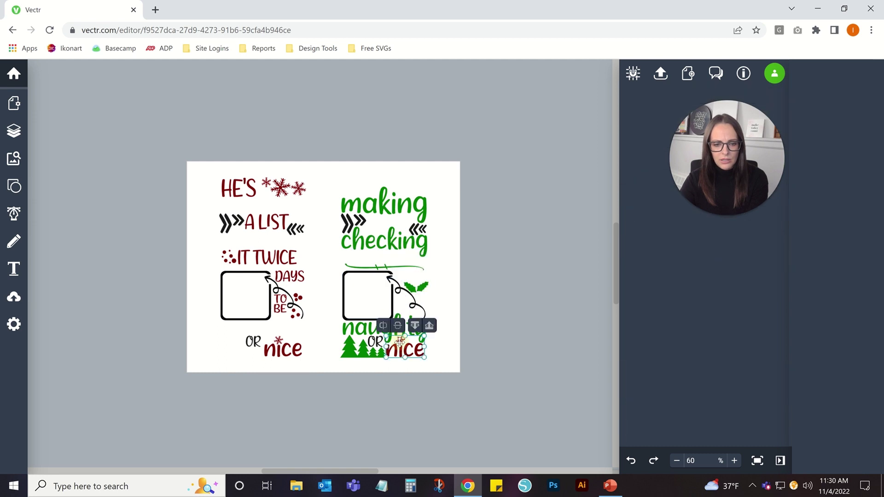
pyautogui.press('Delete')
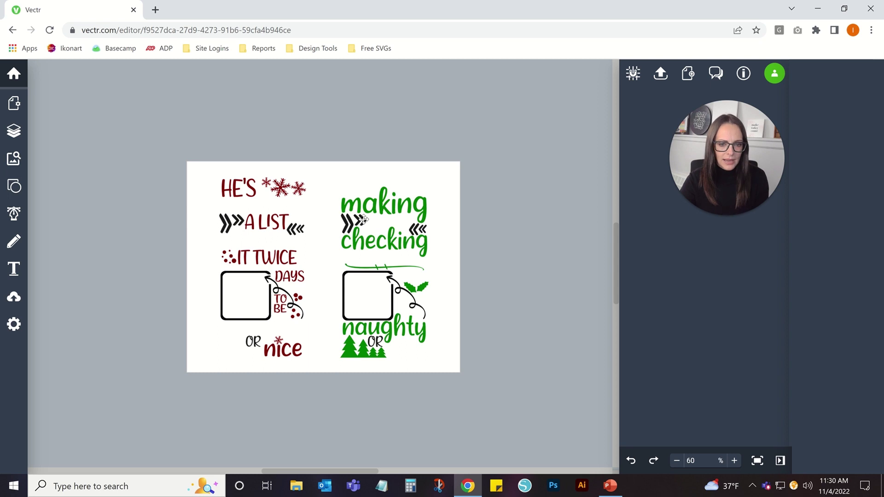
pyautogui.hotkey('ctrl', 'z')
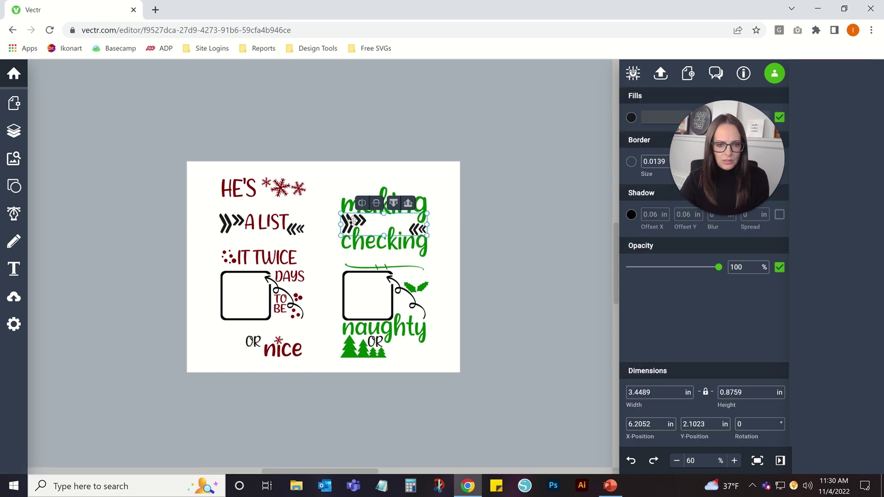
pyautogui.press('Delete')
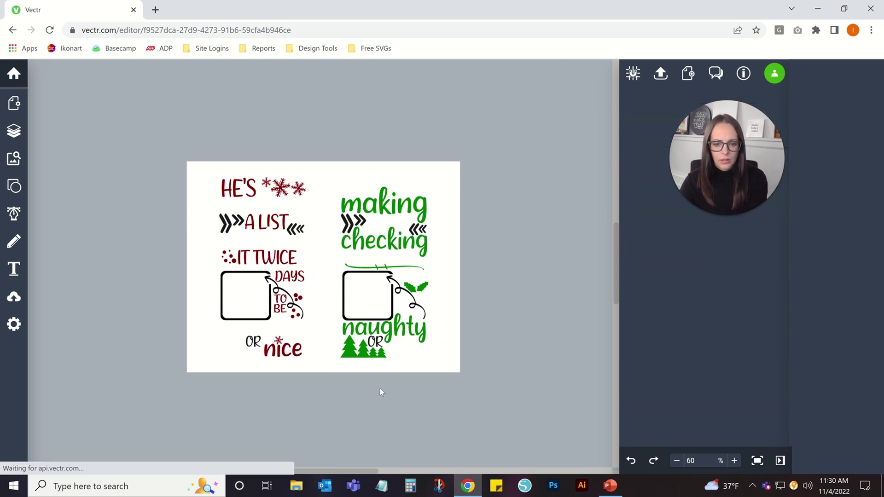
pyautogui.click(377, 343)
pyautogui.press('Delete')
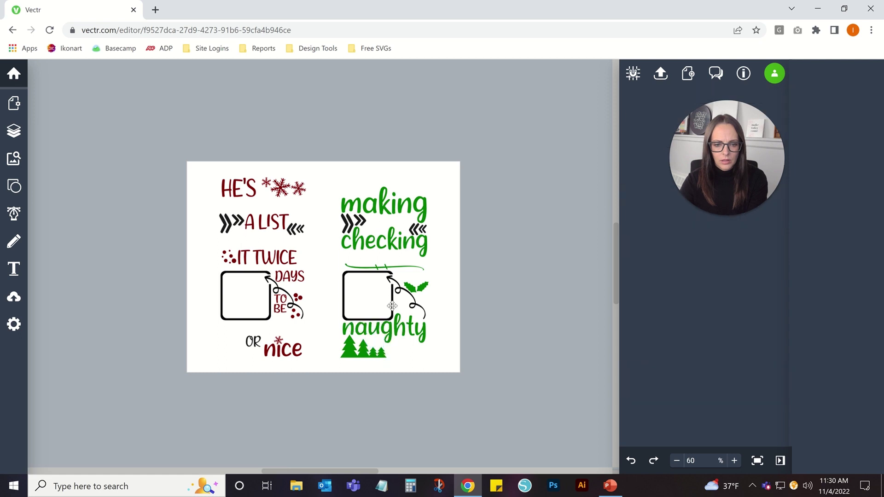
pyautogui.click(392, 306)
pyautogui.press('Delete')
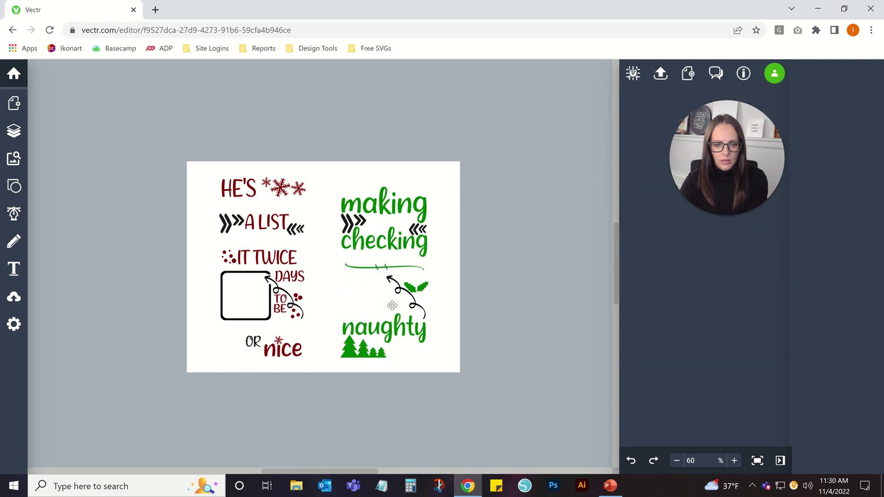
pyautogui.click(397, 288)
pyautogui.press('Delete')
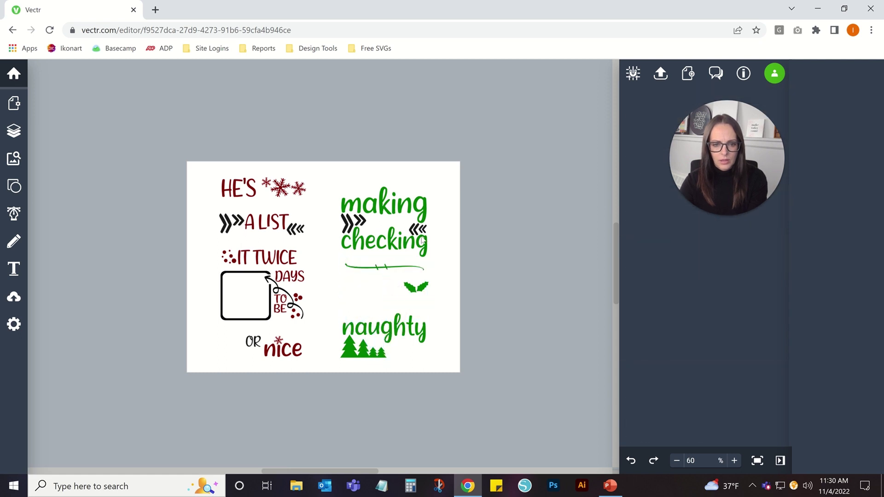
pyautogui.click(344, 215)
pyautogui.press('Delete')
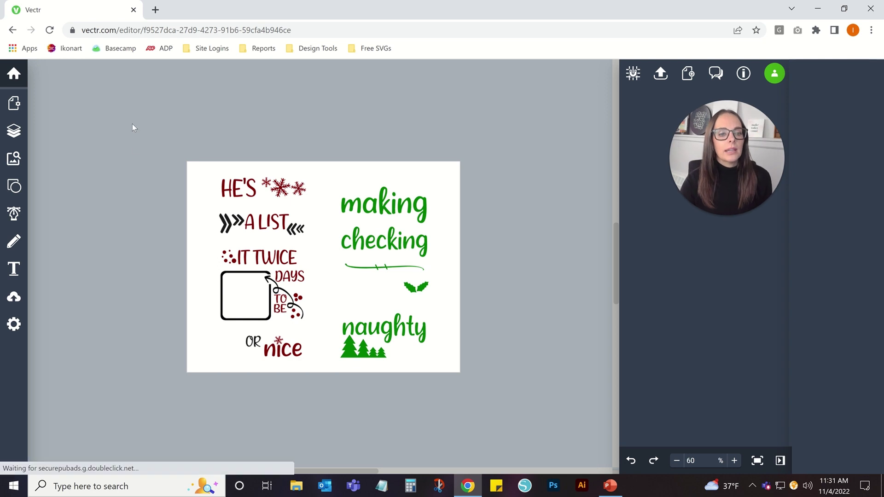
# Fill every piece of both layouts with solid black, CMYK 0%, 0%, 0%, 100%
pyautogui.moveTo(158, 139); pyautogui.dragTo(483, 424)
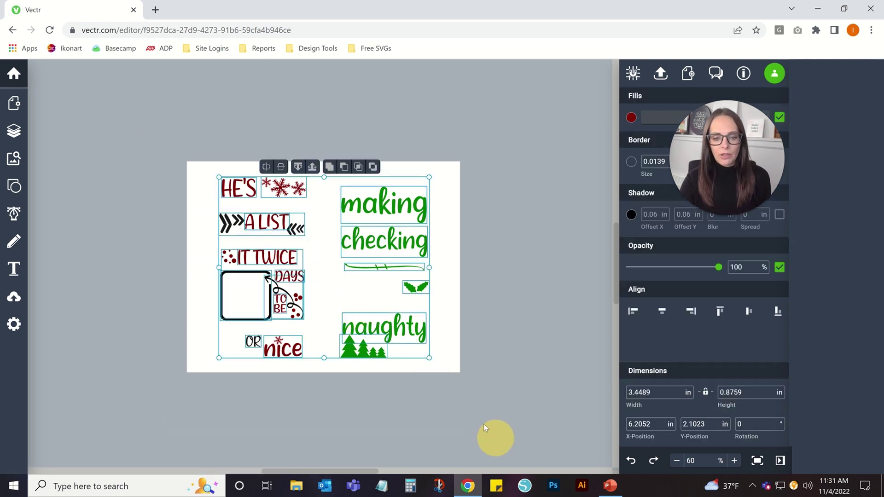
pyautogui.click(631, 118)
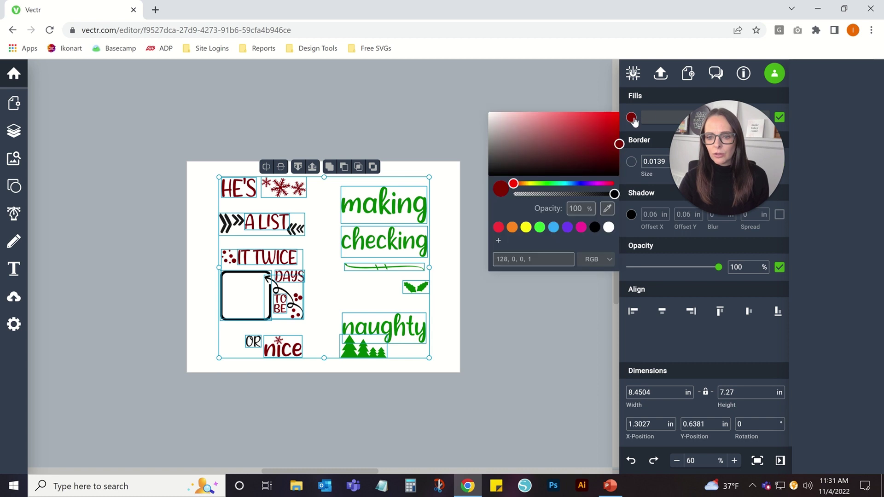
pyautogui.click(594, 228)
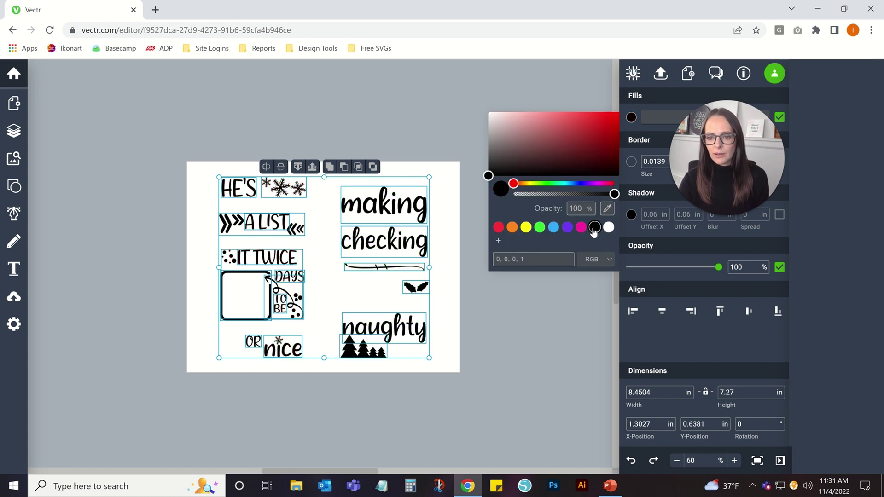
pyautogui.click(596, 258)
pyautogui.click(592, 286)
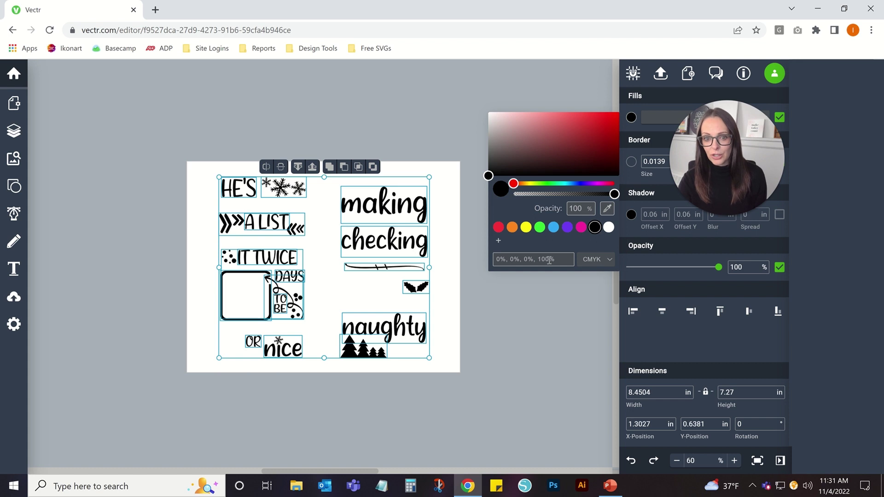
pyautogui.click(518, 341)
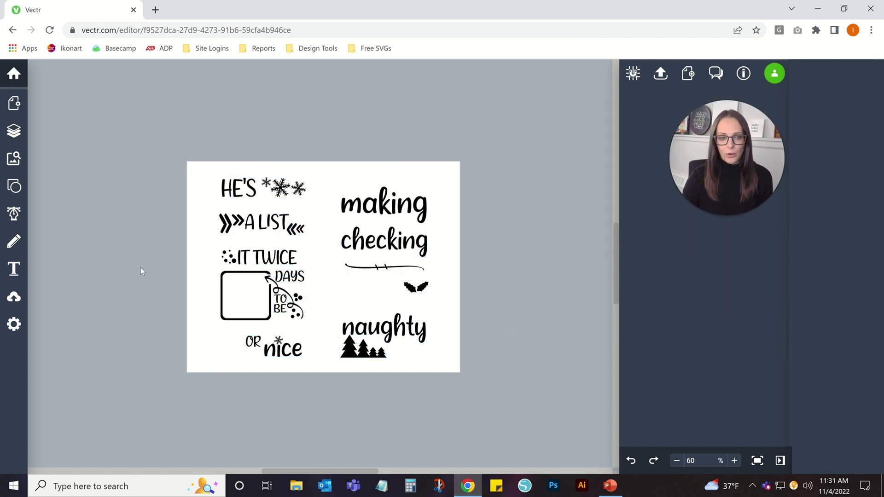
# Draw a vertical cut line down the page centre with border size 0.03
pyautogui.click(14, 213)
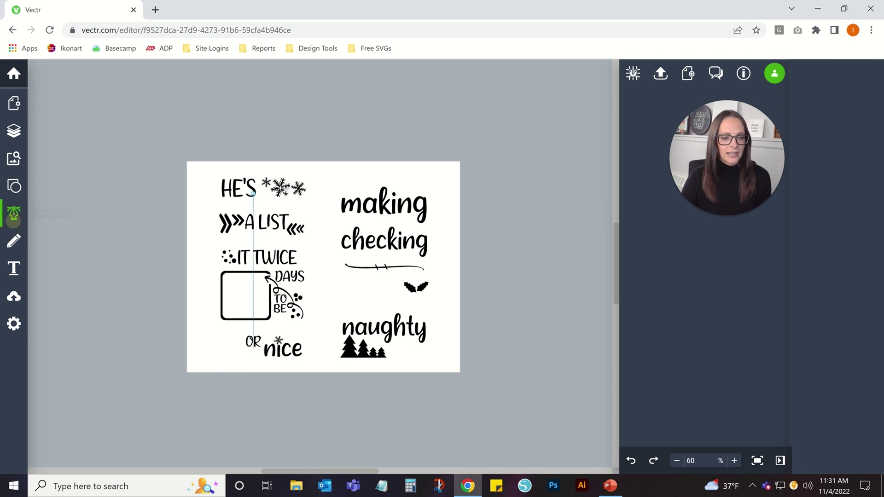
pyautogui.click(327, 169)
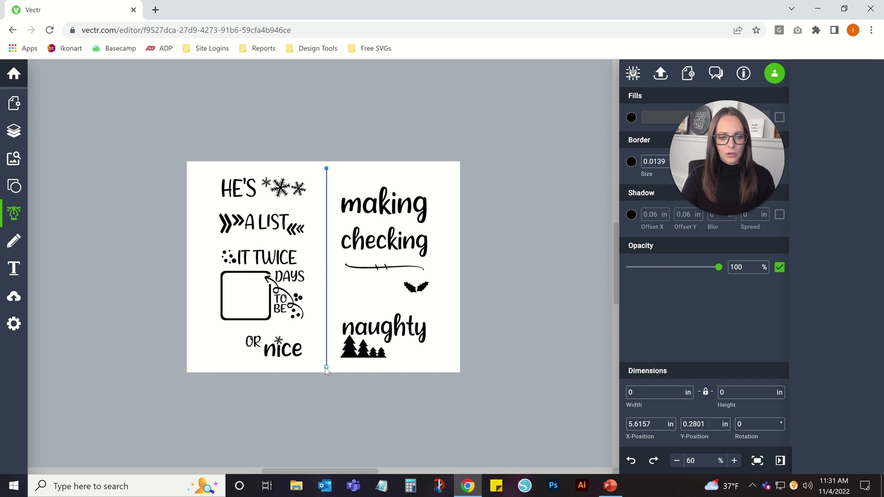
pyautogui.click(326, 368)
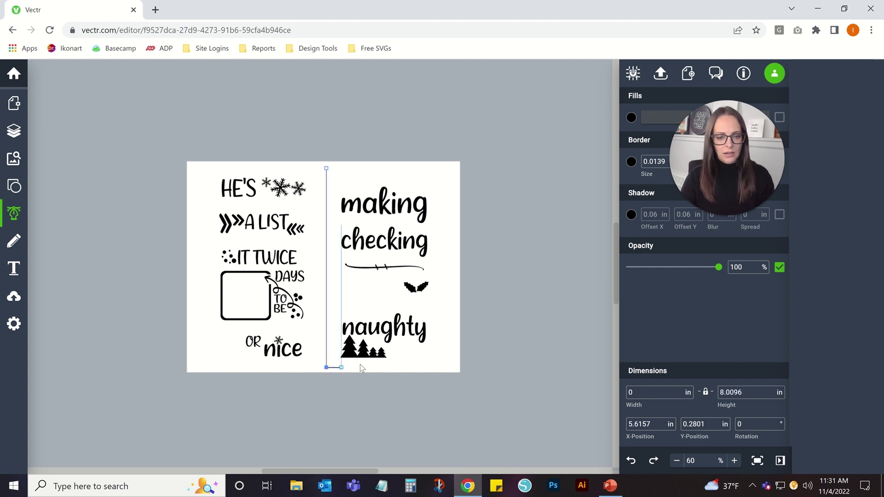
pyautogui.press('Escape')
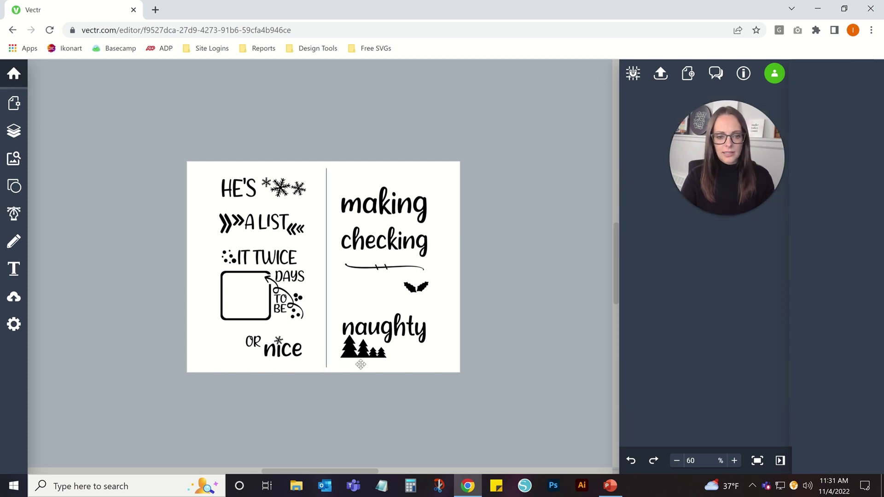
pyautogui.click(327, 303)
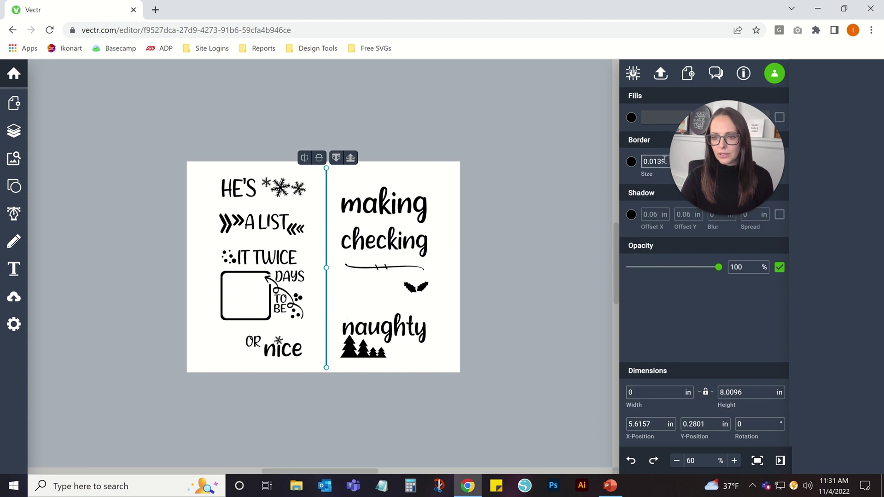
pyautogui.click(667, 162)
pyautogui.press('BackSpace')
pyautogui.press('BackSpace')
pyautogui.write('3')
# Shift the left half left and the right half right, away from the cut line
pyautogui.moveTo(164, 168); pyautogui.dragTo(322, 410)
pyautogui.moveTo(299, 188)
pyautogui.mouseDown()
pyautogui.moveTo(282, 181)
pyautogui.moveTo(289, 190)
pyautogui.mouseUp()
pyautogui.moveTo(336, 174); pyautogui.dragTo(480, 368)
pyautogui.moveTo(368, 348); pyautogui.dragTo(377, 350)
pyautogui.click(537, 161)
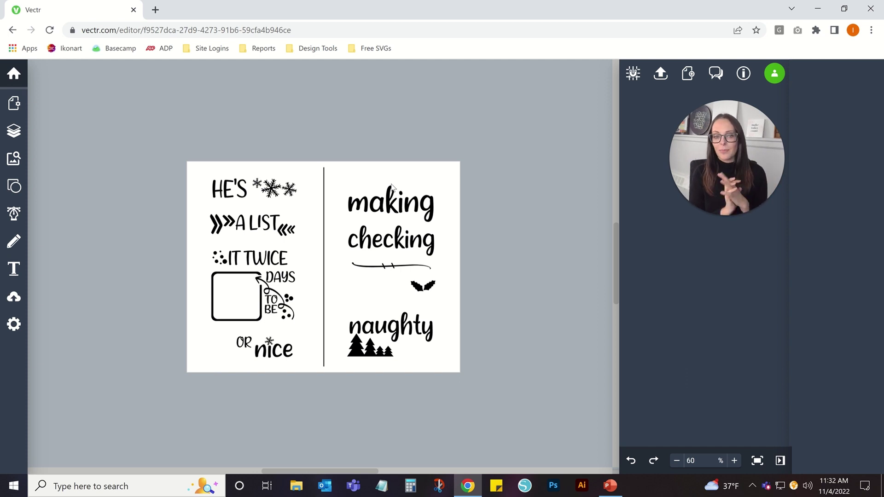
# Group the entire Santa countdown design, flip it horizontally, and show SVG export at 11-inch width
pyautogui.click(757, 460)
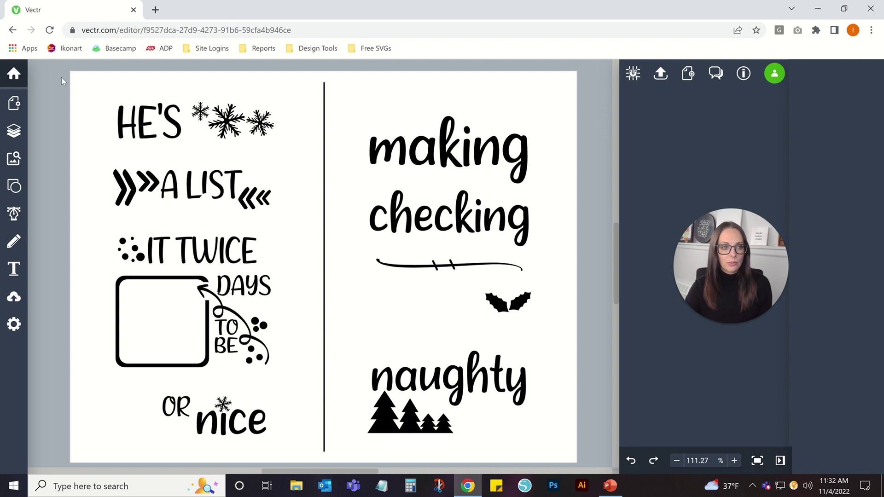
pyautogui.moveTo(61, 76); pyautogui.dragTo(528, 437)
pyautogui.rightClick(480, 159)
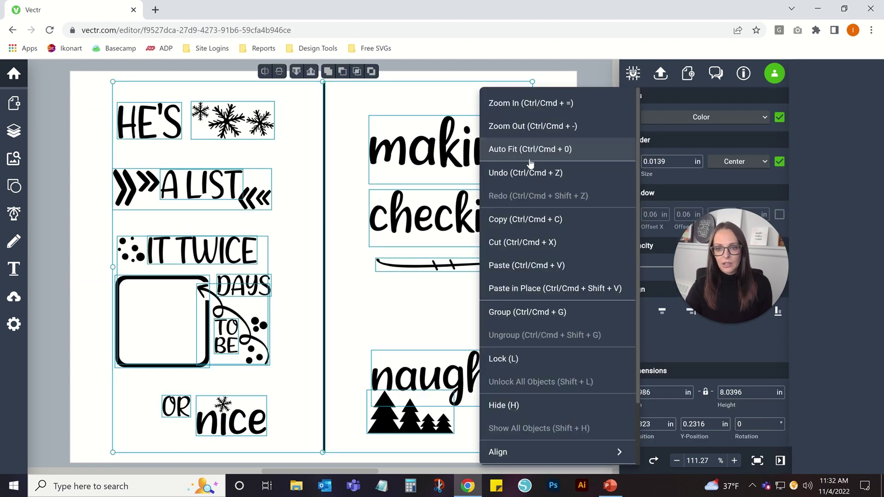
pyautogui.click(516, 310)
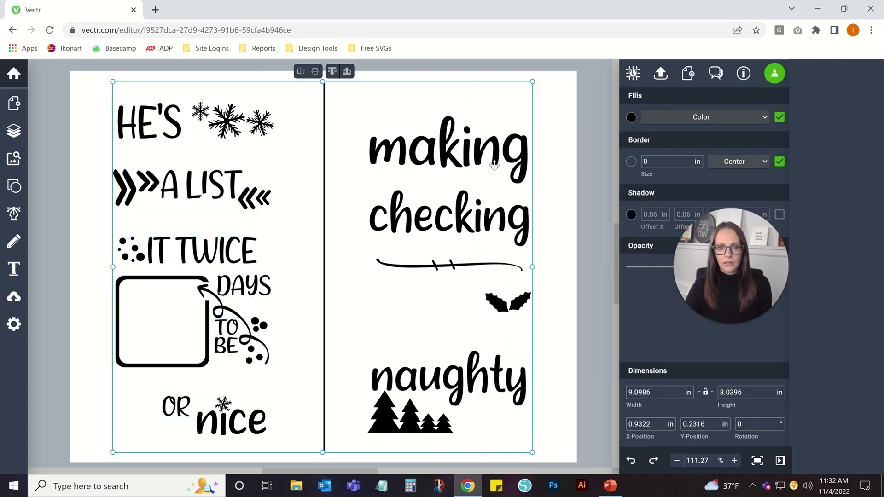
pyautogui.click(301, 71)
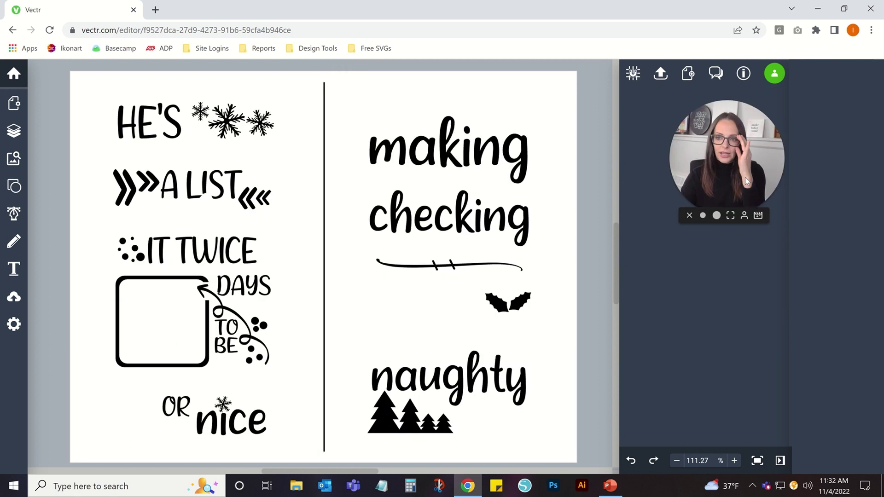
pyautogui.click(660, 73)
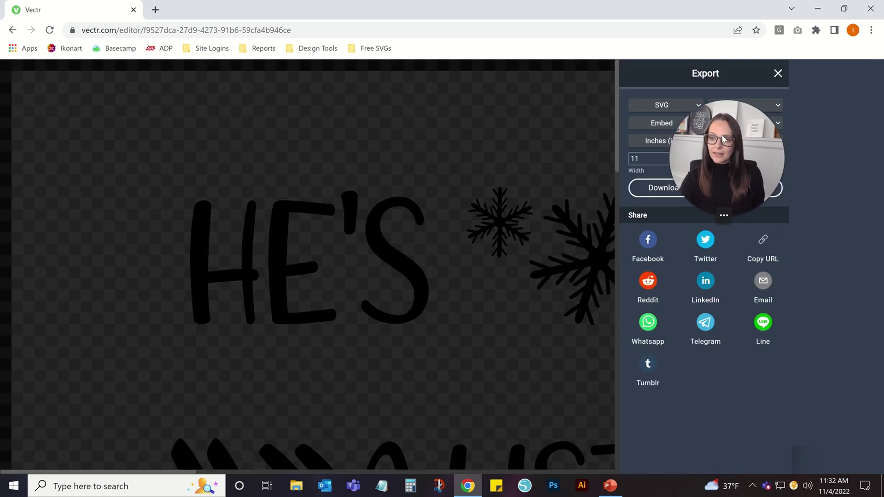
# Start printing the mirrored design through the system print dialog for the Canon iX6800 series (Copy 1)
pyautogui.moveTo(740, 156); pyautogui.dragTo(744, 259)
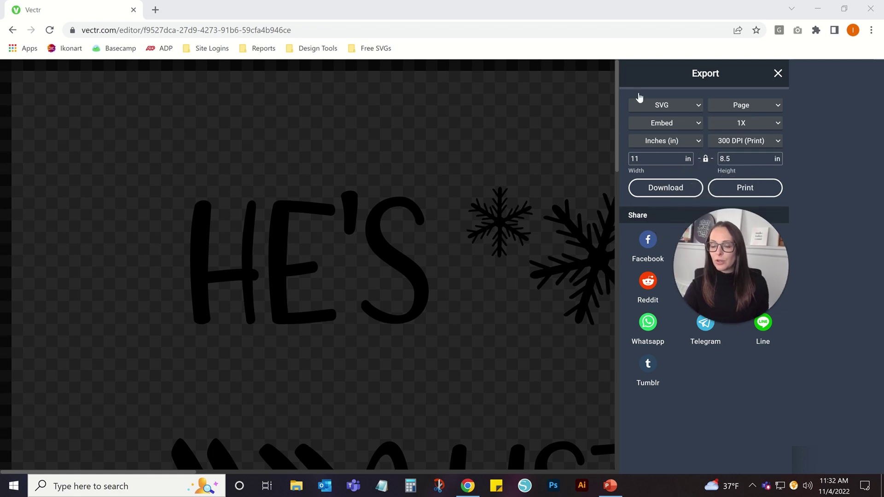
pyautogui.click(743, 188)
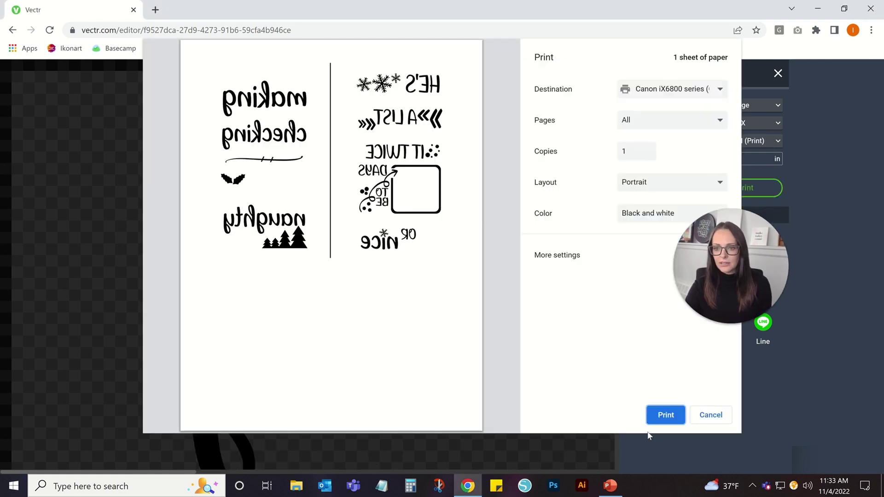
pyautogui.click(572, 253)
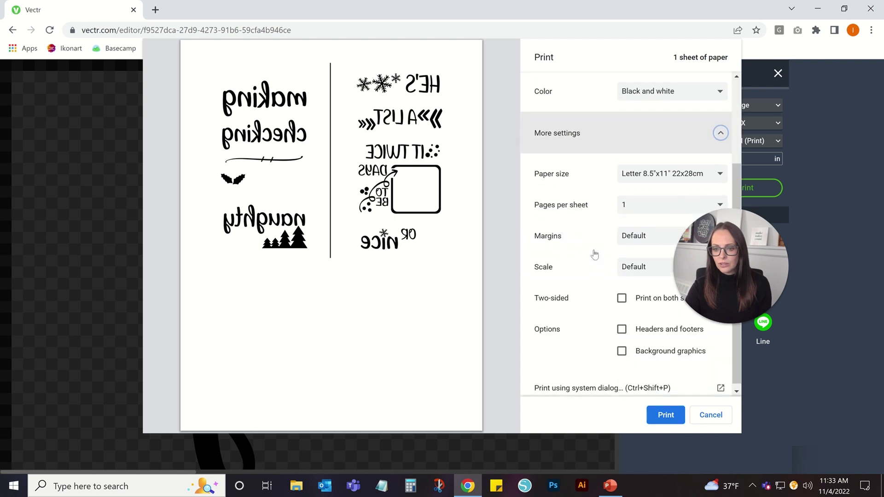
pyautogui.click(587, 389)
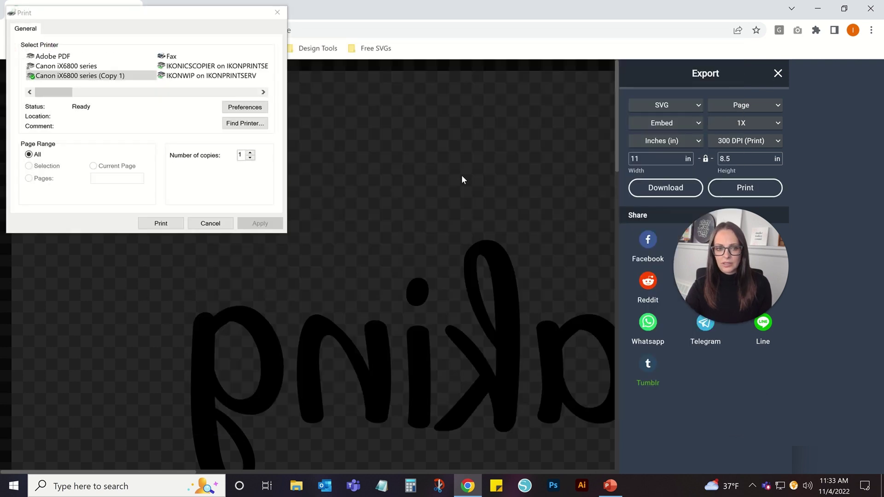
# Switch the printer preferences to the IKONART Film Positives preset, apply them, and send the print job
pyautogui.click(262, 110)
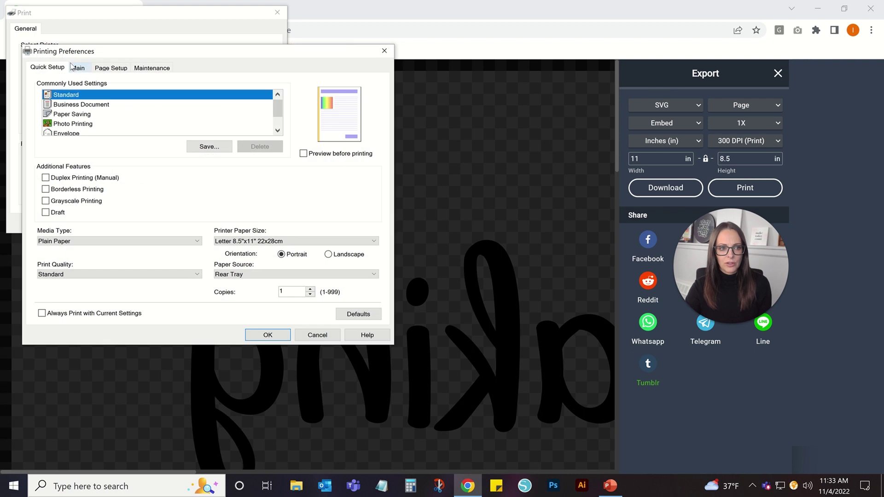
pyautogui.scroll(-2, 87, 119)
pyautogui.click(87, 124)
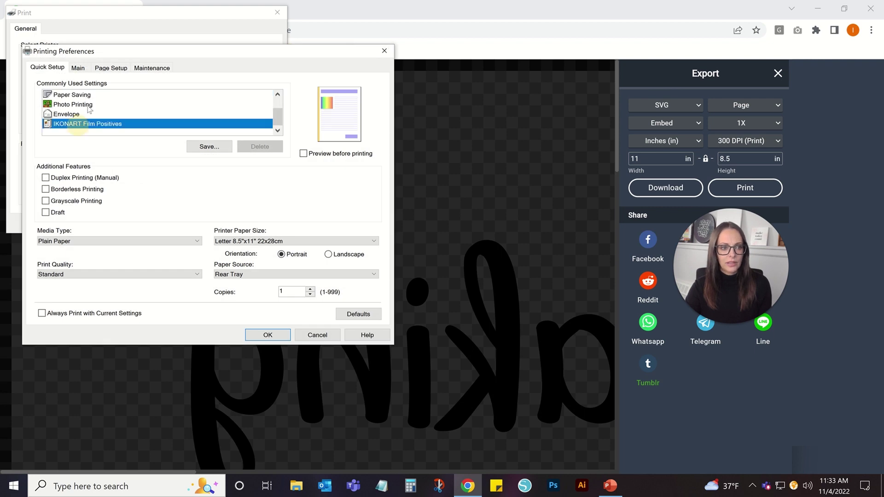
pyautogui.click(78, 67)
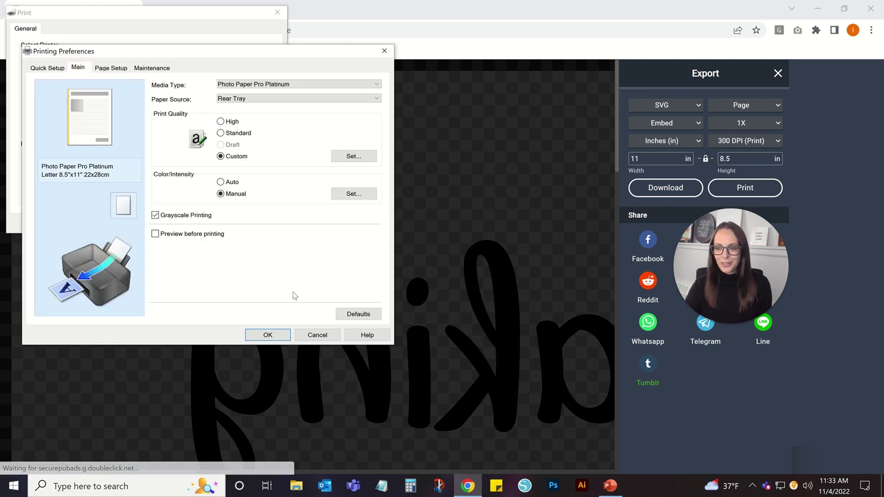
pyautogui.click(268, 335)
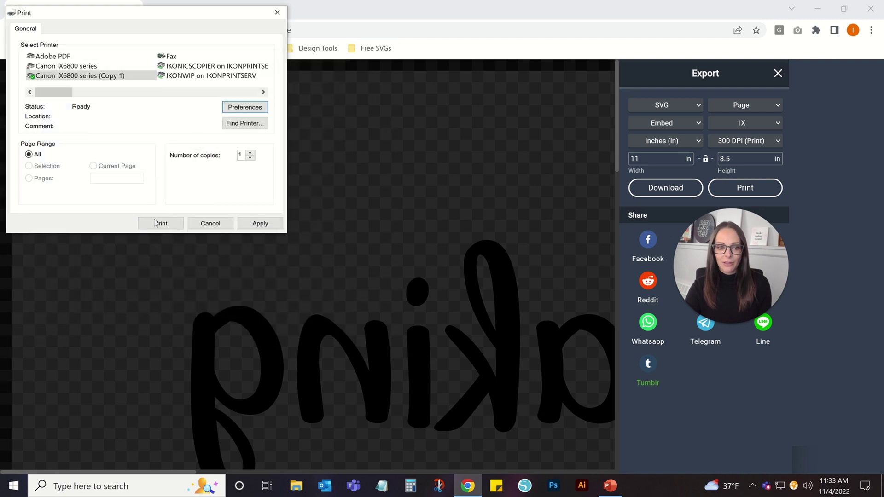
pyautogui.click(251, 223)
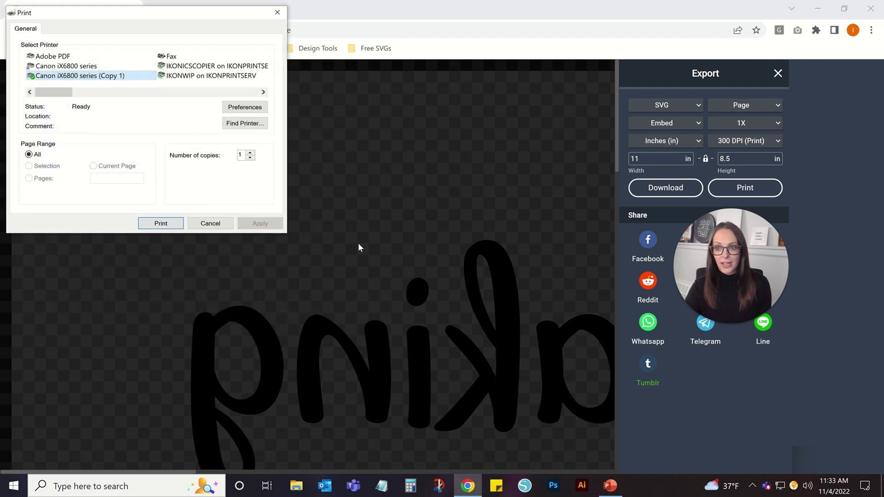
pyautogui.press('Escape')
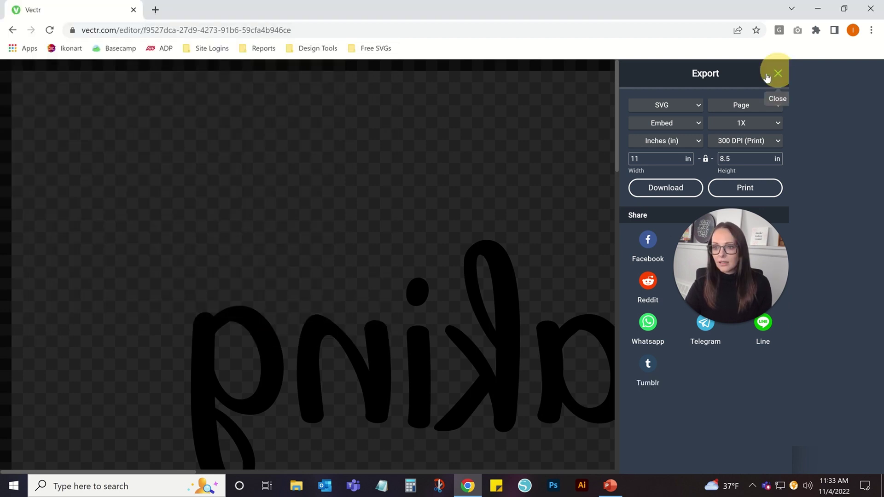
# Back on the saved designs list, rename the untitled design 'Christmas List' and reopen it
pyautogui.click(777, 73)
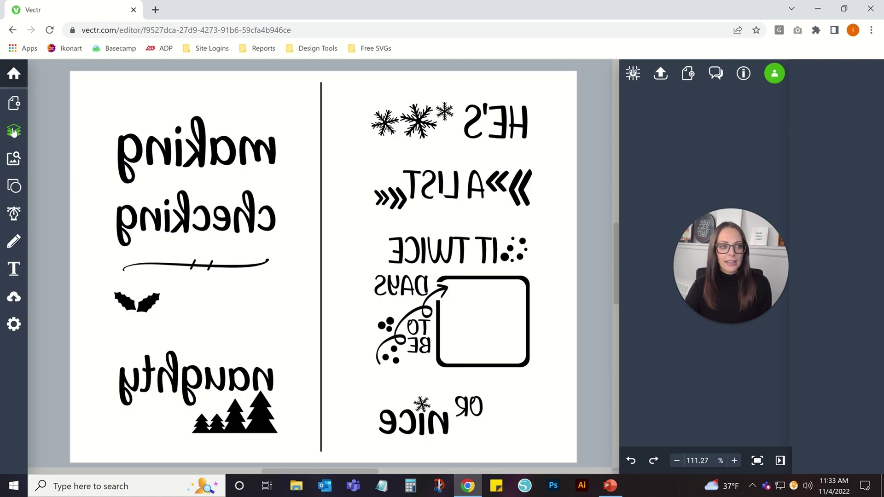
pyautogui.click(13, 73)
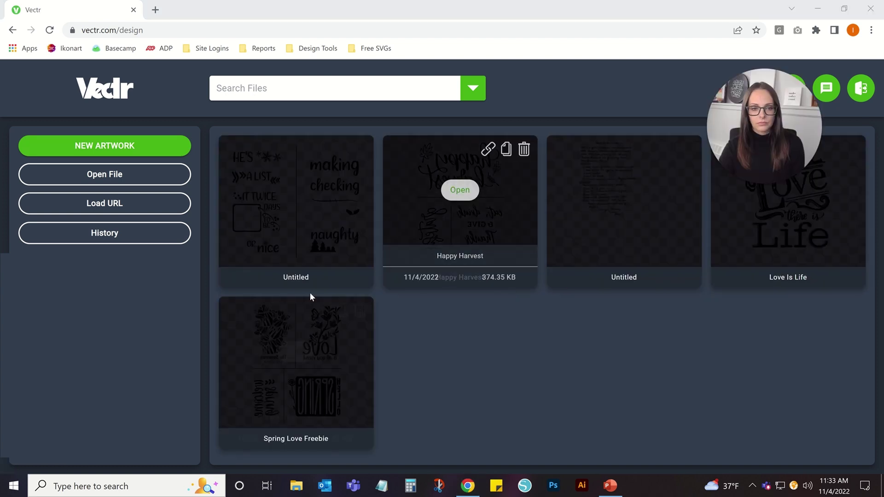
pyautogui.moveTo(296, 271)
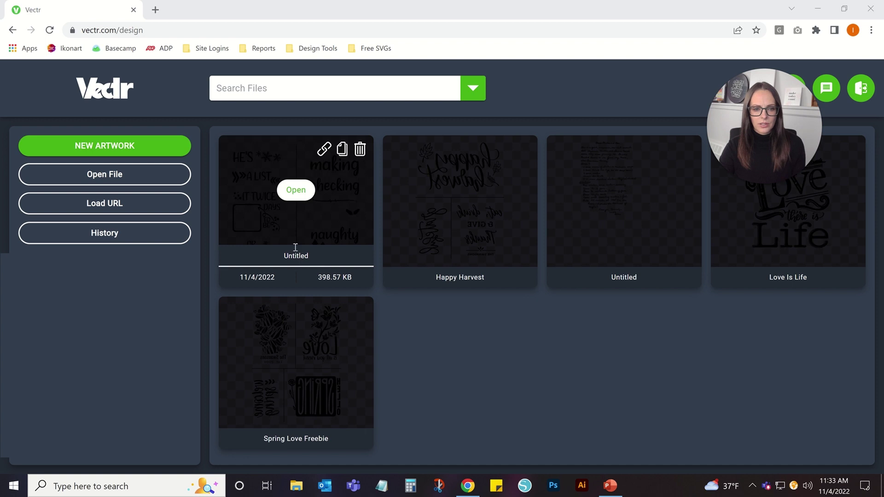
pyautogui.click(331, 256)
pyautogui.write('christmas List')
pyautogui.press('Return')
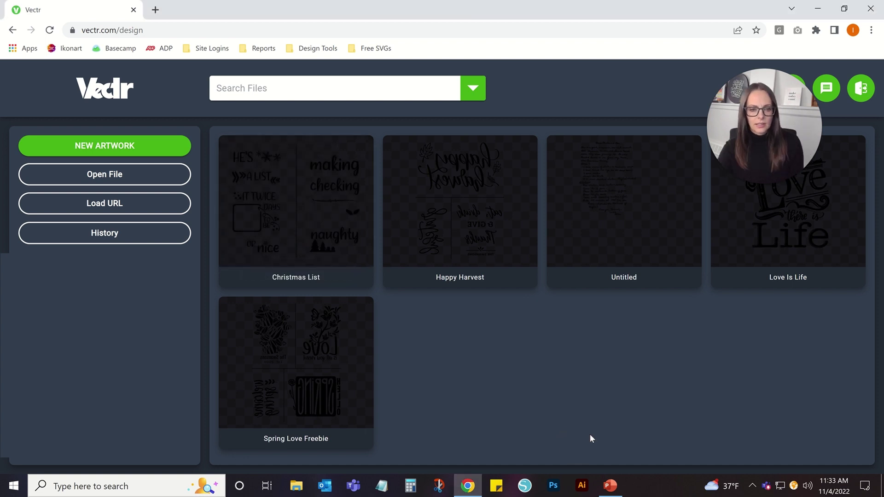
pyautogui.moveTo(341, 236)
pyautogui.click(296, 190)
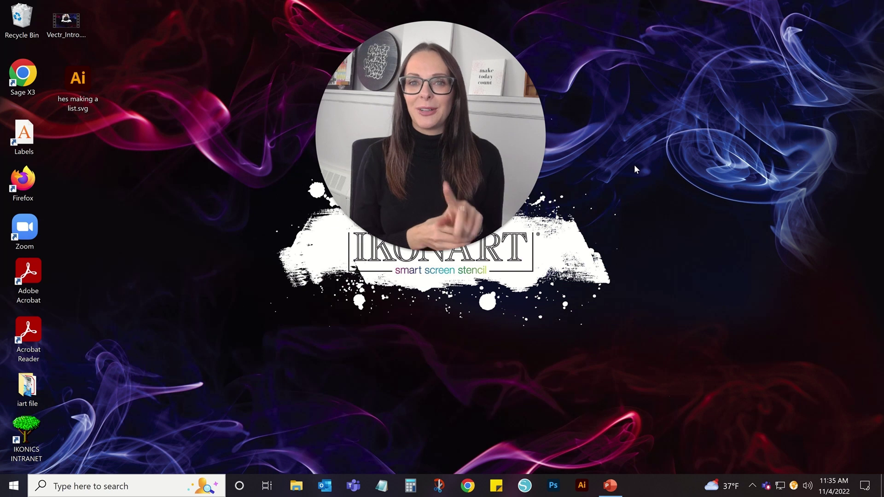
pyautogui.moveTo(418, 254)
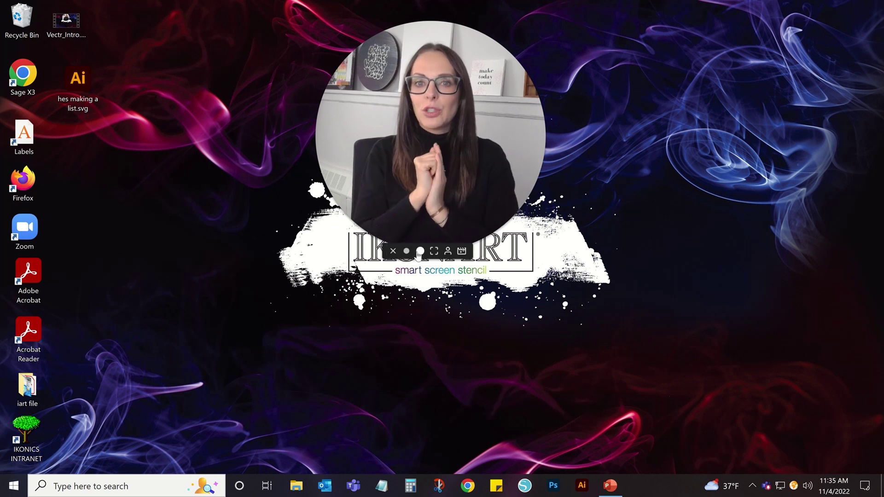